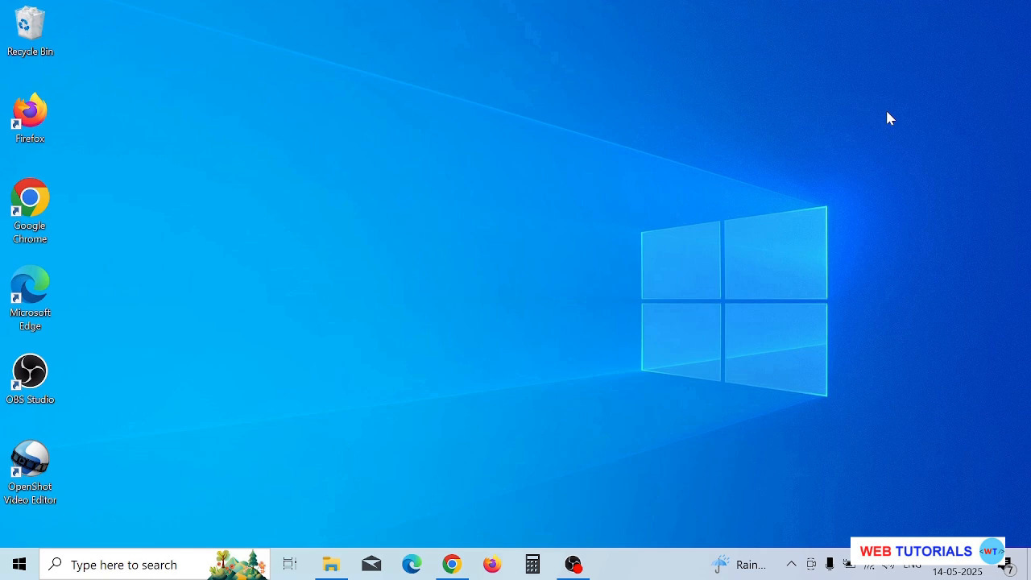
Step: Switch to Google Chrome and open the official WampServer website from the search results in a new tab
{"action": "left_click", "coordinate": [452, 564]}
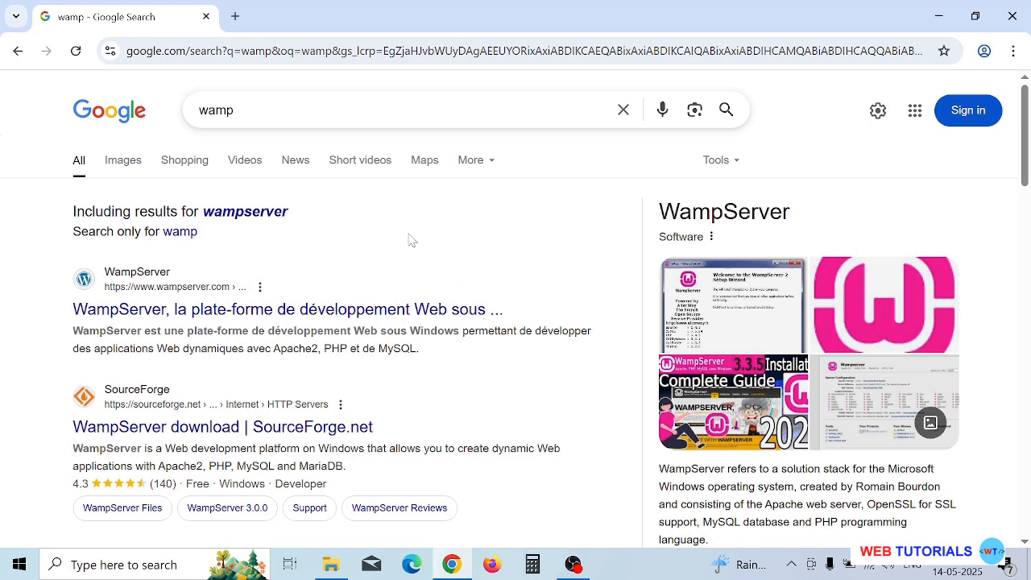
{"action": "right_click", "coordinate": [334, 315]}
{"action": "left_click", "coordinate": [377, 329]}
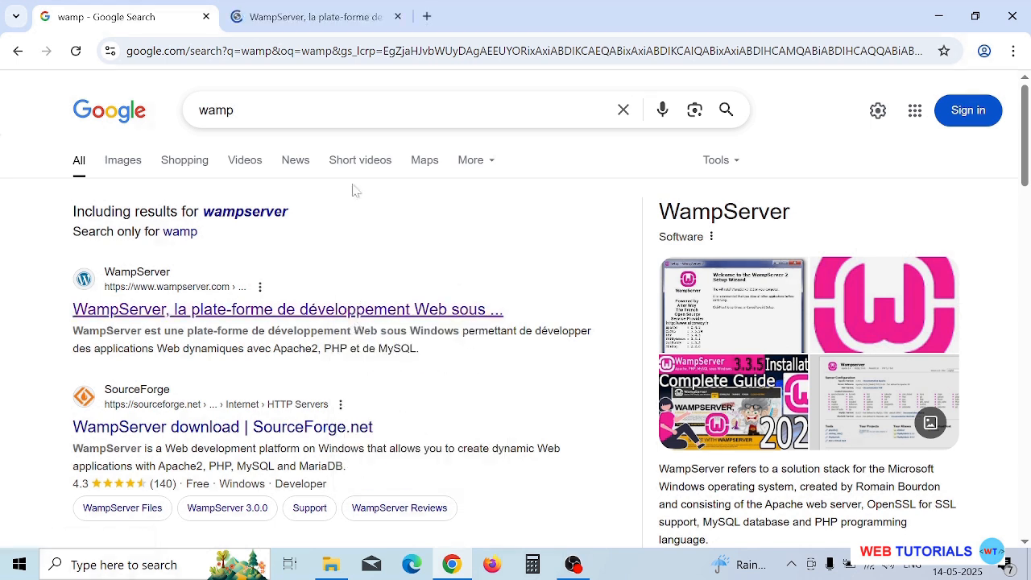
{"action": "left_click", "coordinate": [336, 28]}
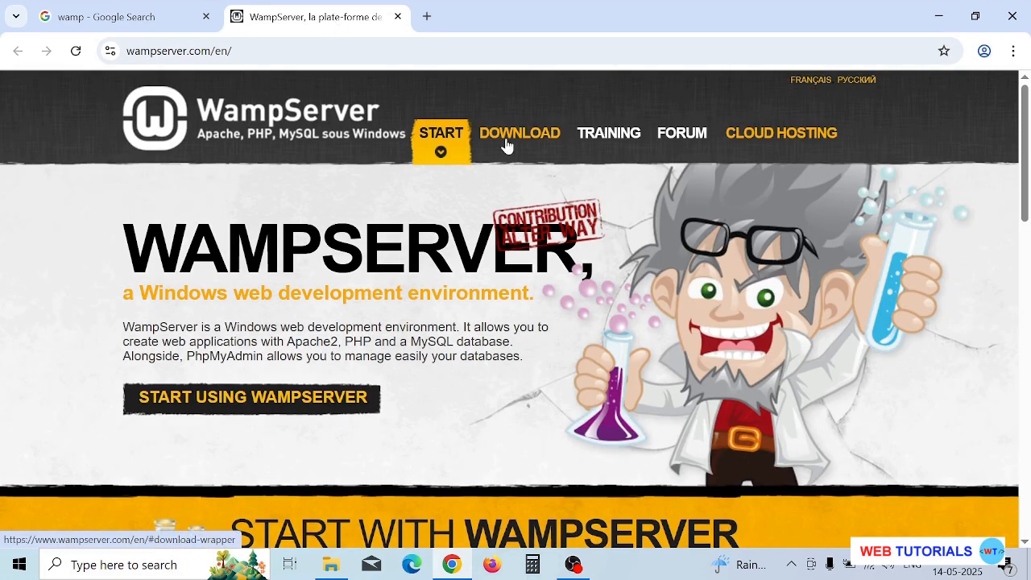
Step: Download WampServer 64 bits (x64) 3.3.7 directly from the site's downloads section without filling in the form
{"action": "left_click", "coordinate": [507, 146]}
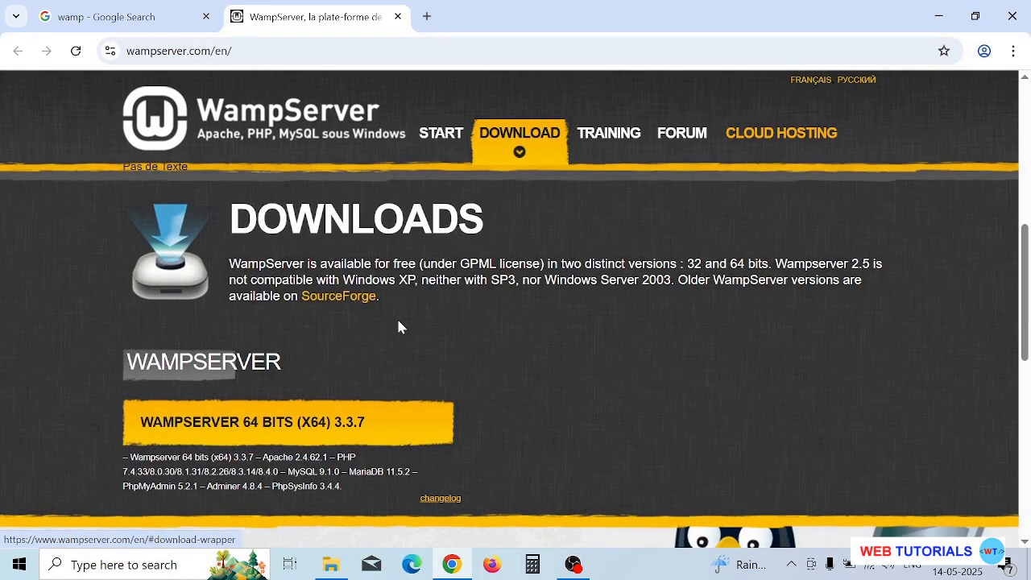
{"action": "left_click", "coordinate": [328, 435]}
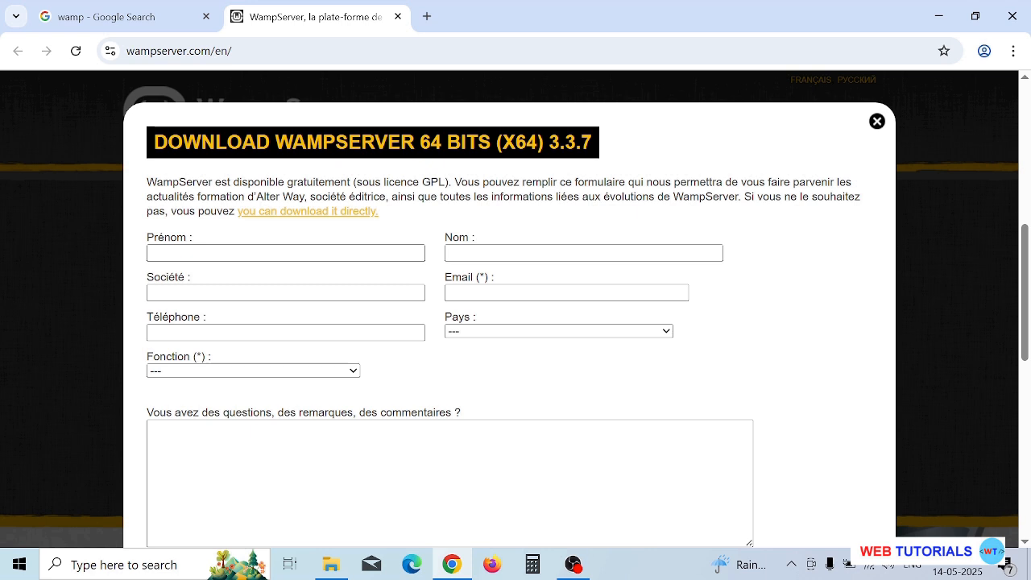
{"action": "left_click", "coordinate": [327, 213]}
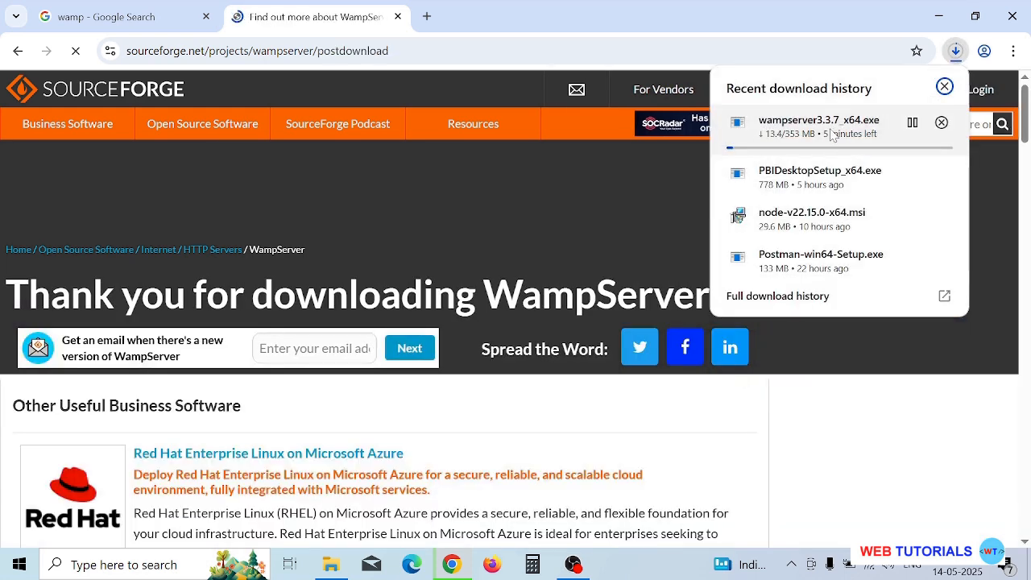
{"action": "left_click", "coordinate": [944, 87]}
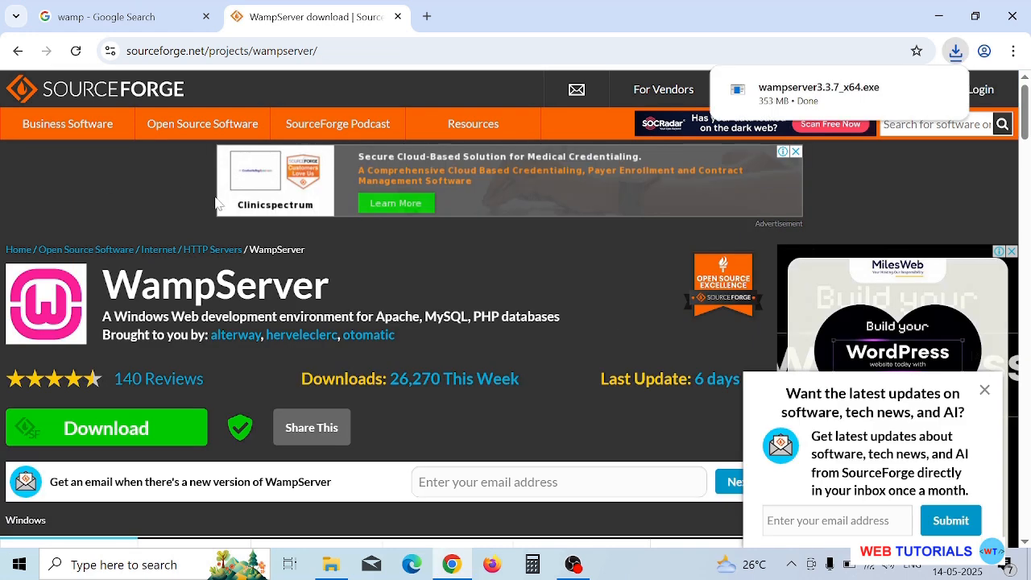
Step: Launch the downloaded wampserver3.3.7_x64 installer from its folder, allow it to make changes, and use English as the setup language
{"action": "left_click", "coordinate": [955, 52]}
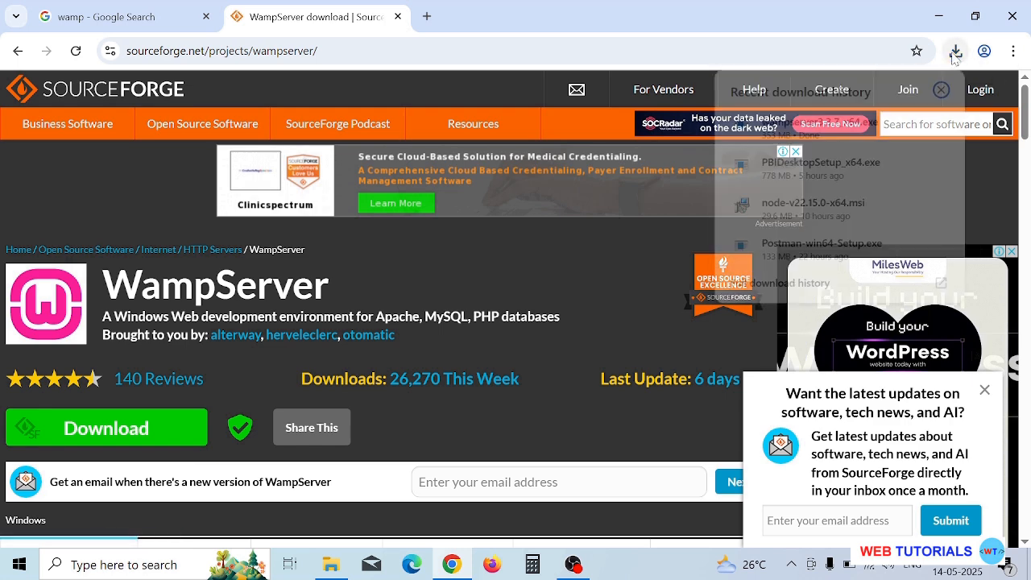
{"action": "left_click", "coordinate": [913, 122]}
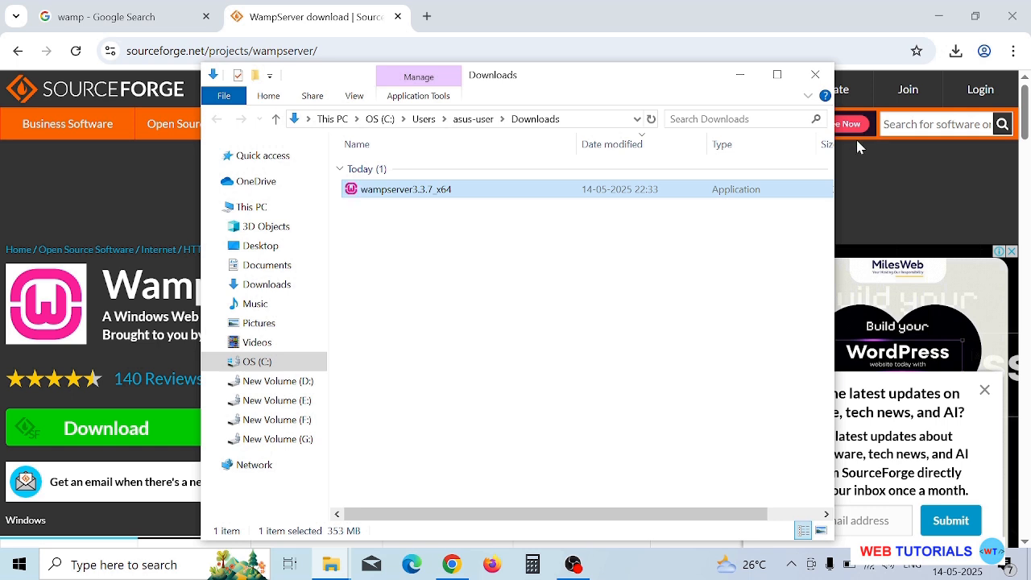
{"action": "double_click", "coordinate": [464, 193]}
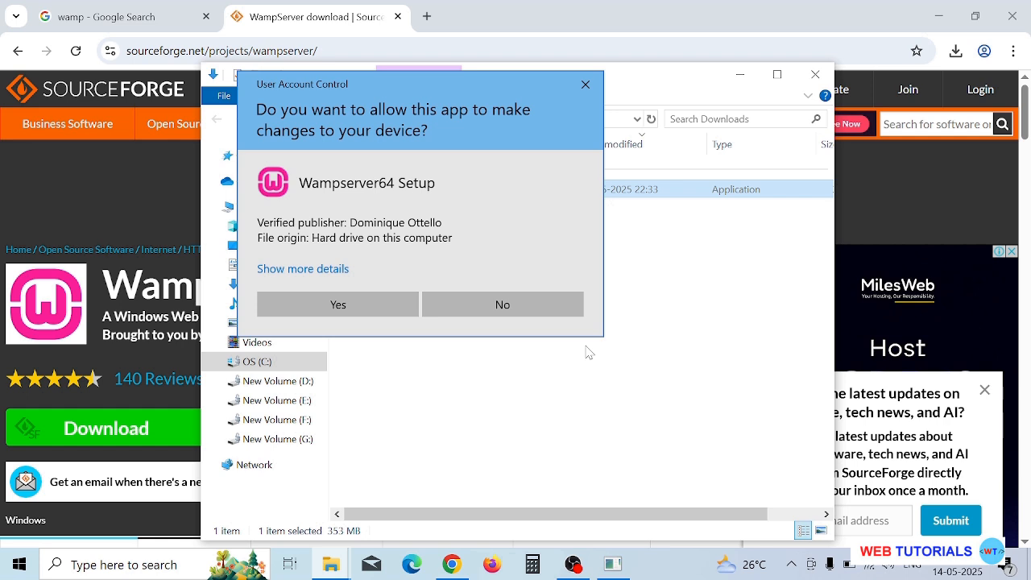
{"action": "left_click", "coordinate": [337, 304]}
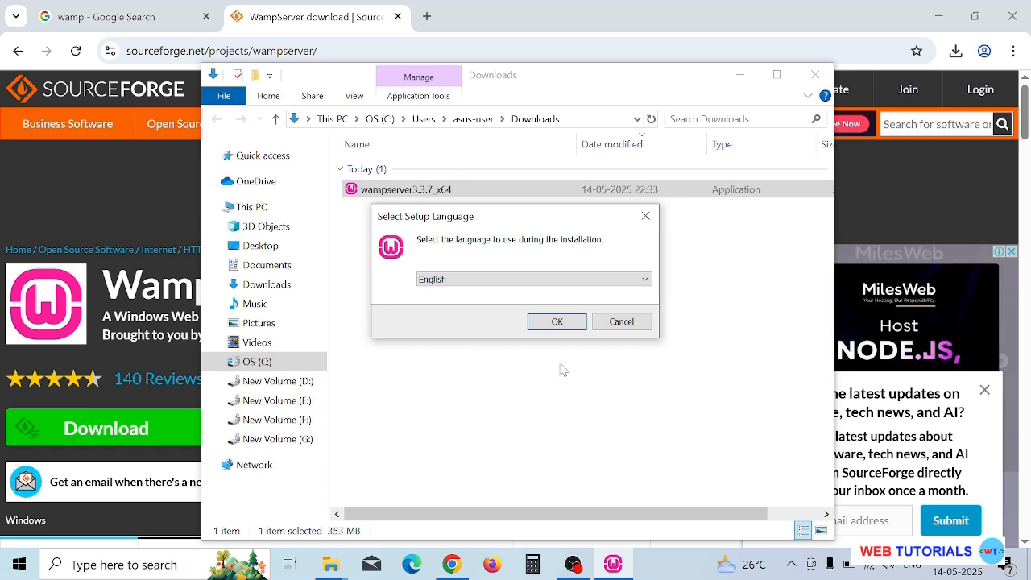
{"action": "left_click", "coordinate": [555, 322]}
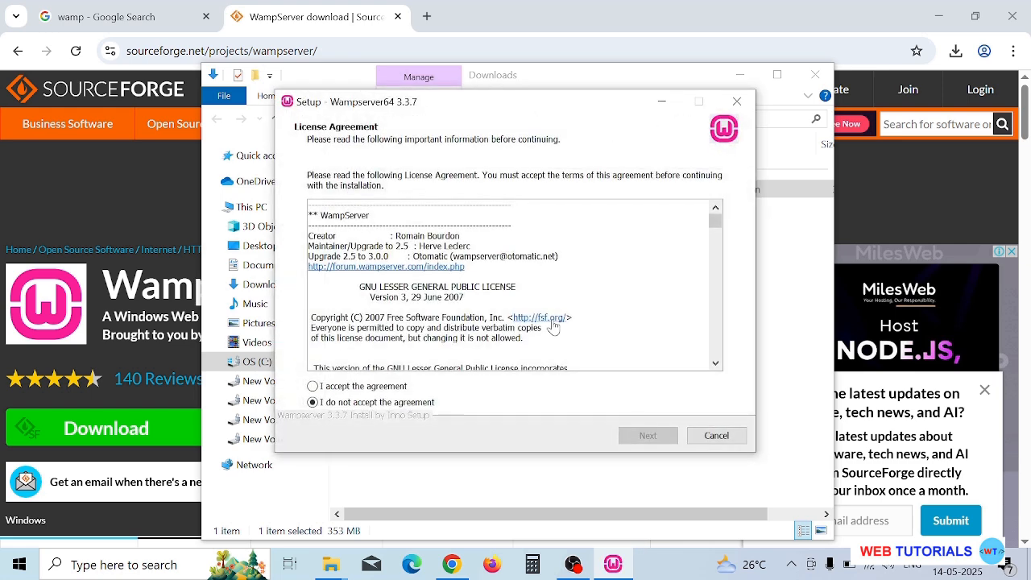
Step: Accept the Wampserver64 license agreement and continue the setup
{"action": "scroll", "coordinate": [552, 327], "scroll_direction": "down", "scroll_amount": 8}
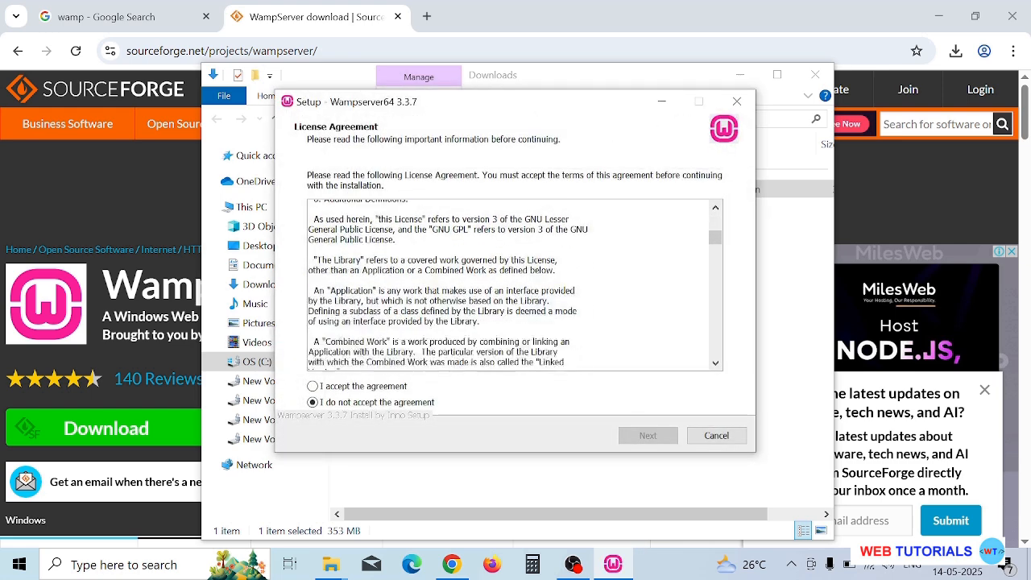
{"action": "scroll", "coordinate": [516, 286], "scroll_direction": "down", "scroll_amount": 4}
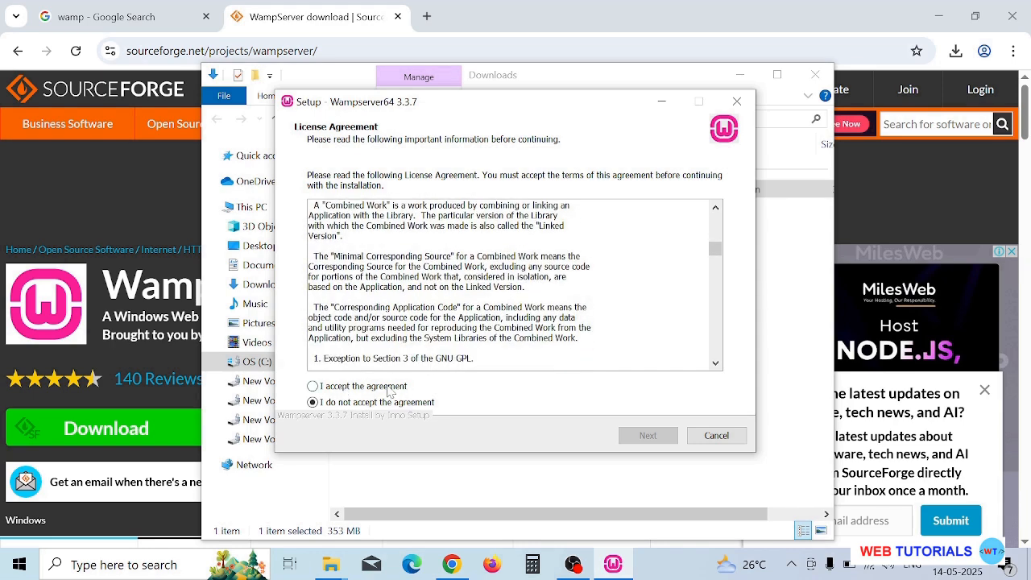
{"action": "left_click", "coordinate": [319, 387]}
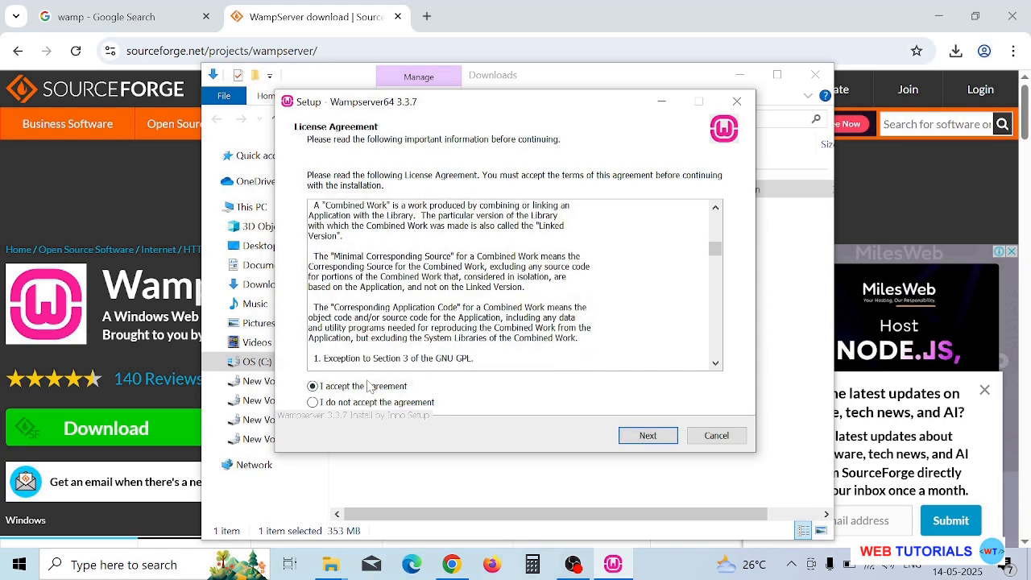
{"action": "left_click", "coordinate": [644, 437]}
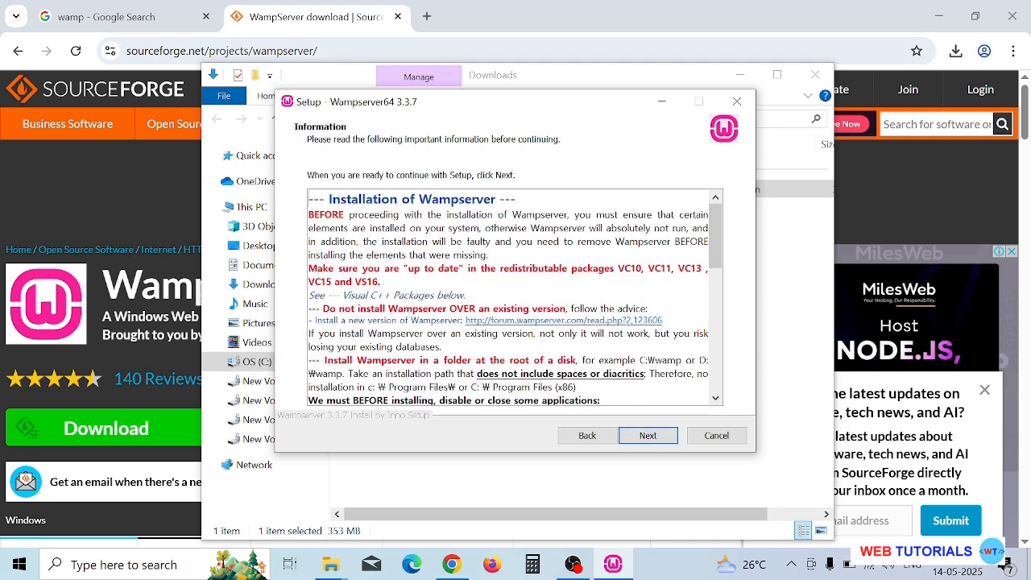
Step: Read the setup's installation information, examining the required redistributable versions, the prerequisites and the Visual C++ Packages section
{"action": "scroll", "coordinate": [563, 324], "scroll_direction": "down", "scroll_amount": 3}
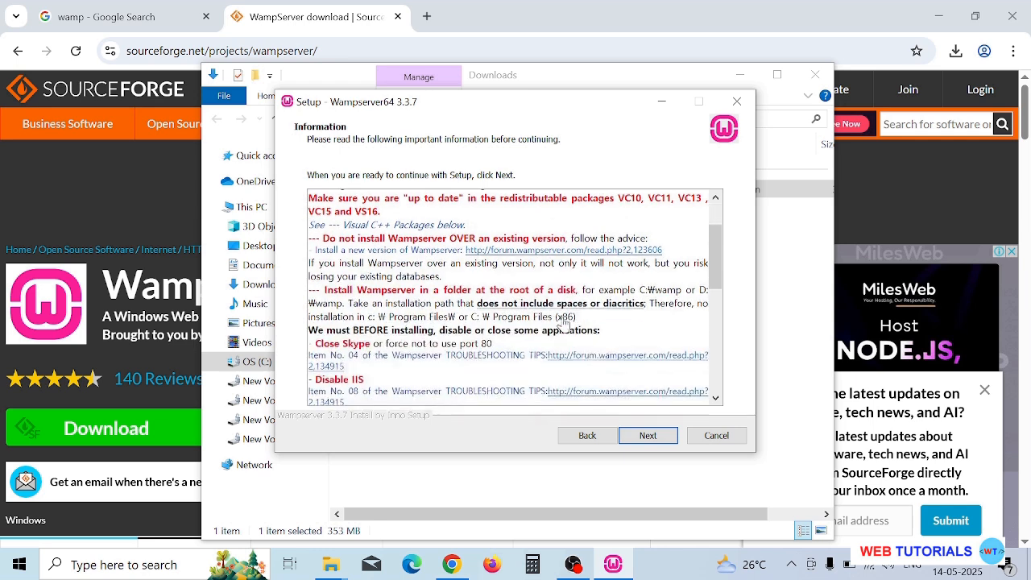
{"action": "scroll", "coordinate": [564, 324], "scroll_direction": "up", "scroll_amount": 3}
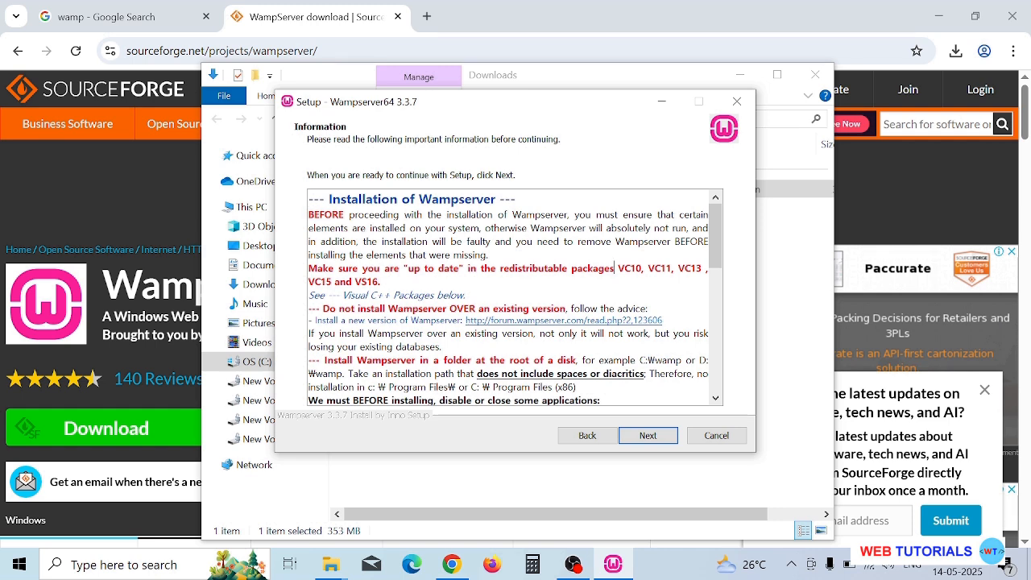
{"action": "left_click_drag", "start_coordinate": [616, 268], "coordinate": [642, 273]}
{"action": "left_click", "coordinate": [642, 273]}
{"action": "scroll", "coordinate": [515, 298], "scroll_direction": "down", "scroll_amount": 3}
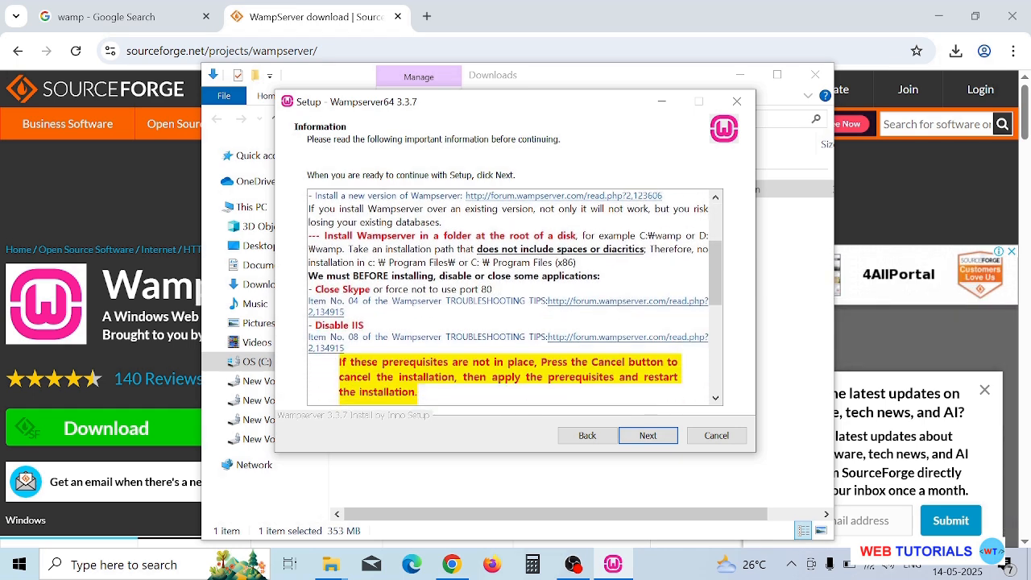
{"action": "scroll", "coordinate": [514, 298], "scroll_direction": "down", "scroll_amount": 5}
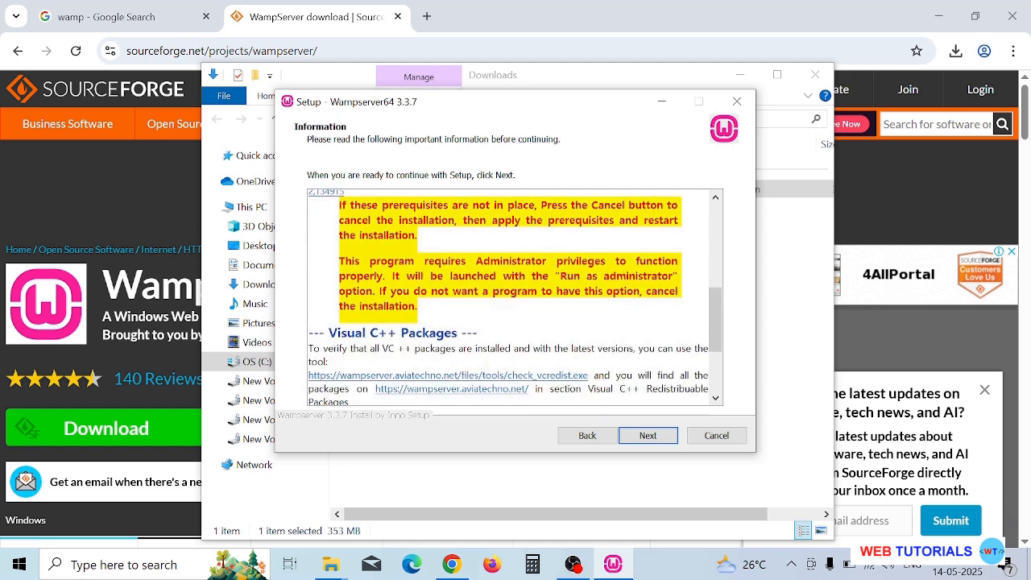
{"action": "scroll", "coordinate": [515, 298], "scroll_direction": "down", "scroll_amount": 2}
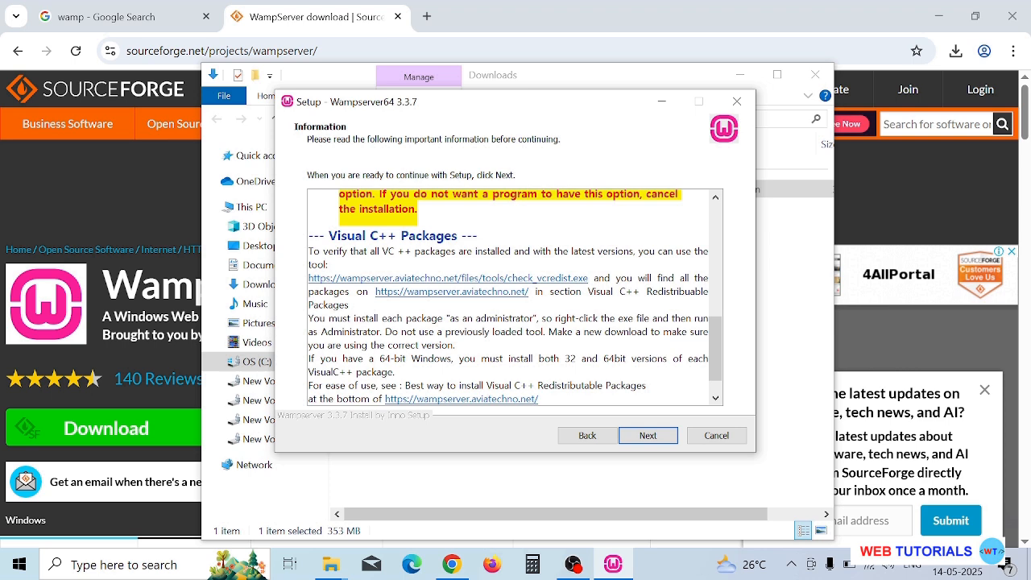
{"action": "left_click_drag", "start_coordinate": [368, 251], "coordinate": [405, 251]}
{"action": "left_click", "coordinate": [327, 264]}
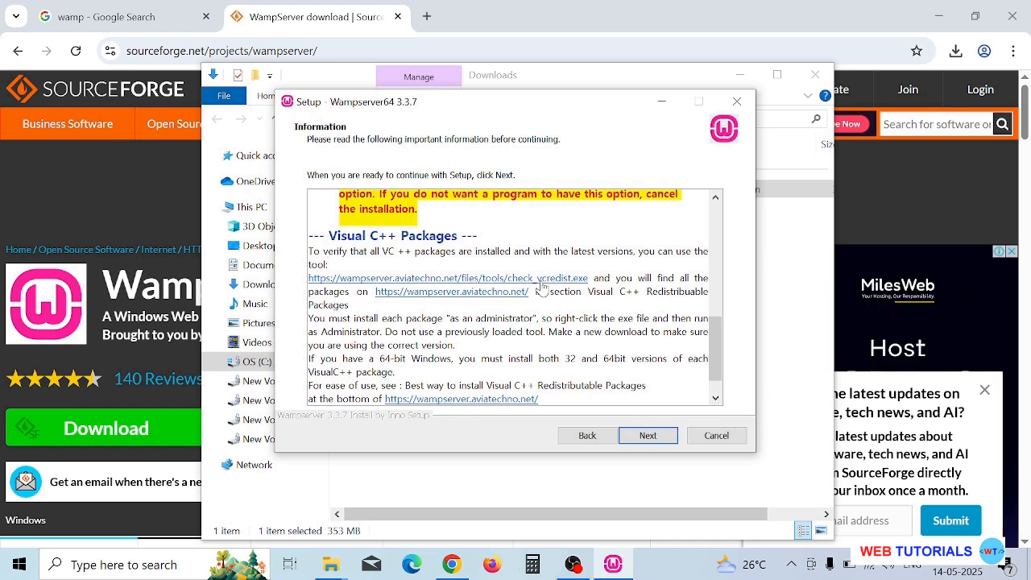
Step: Download check_vcredist.exe from the link in the setup information and show the file in its folder
{"action": "left_click_drag", "start_coordinate": [589, 277], "coordinate": [313, 277]}
{"action": "left_click", "coordinate": [342, 280]}
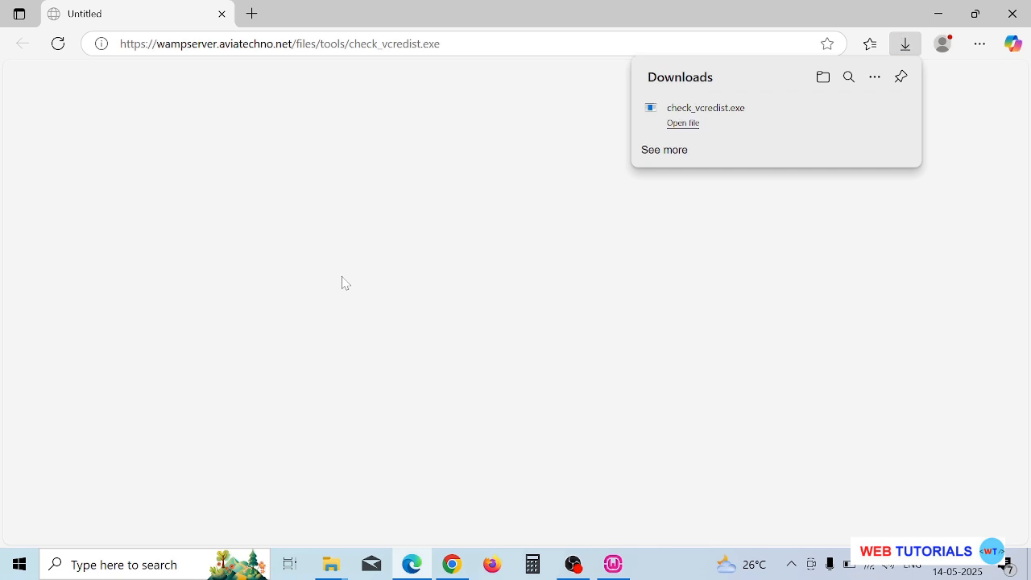
{"action": "mouse_move", "coordinate": [870, 117]}
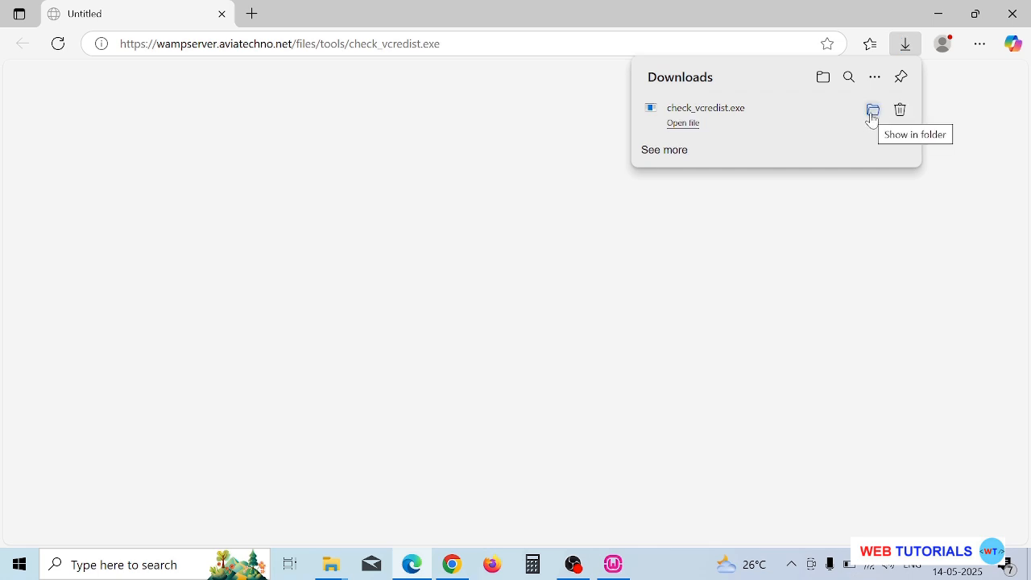
{"action": "left_click", "coordinate": [871, 118]}
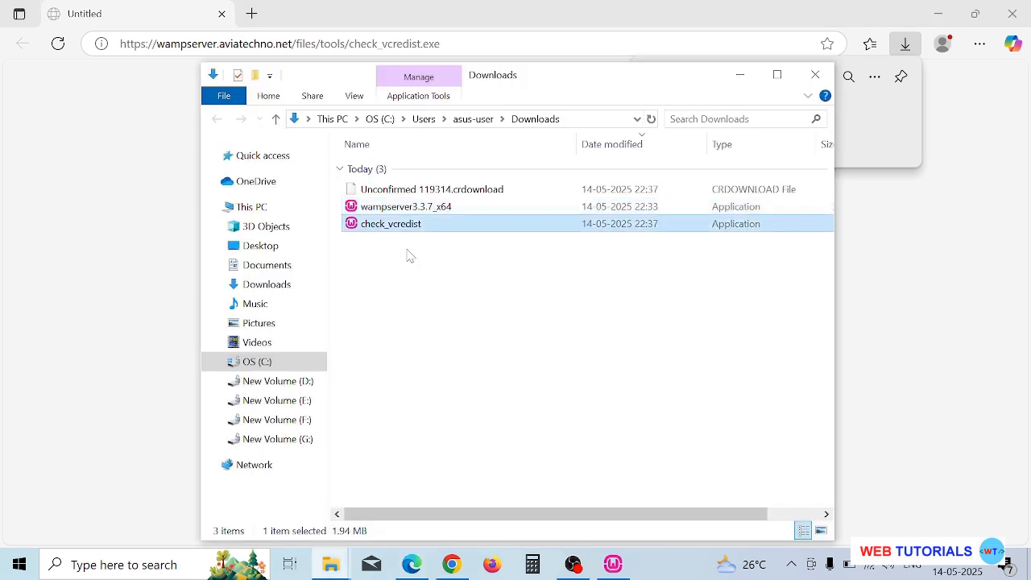
Step: Run check_vcredist with permission to make changes, answer No to using PHP 5.3 or 5.4, and start the verification
{"action": "mouse_move", "coordinate": [416, 229]}
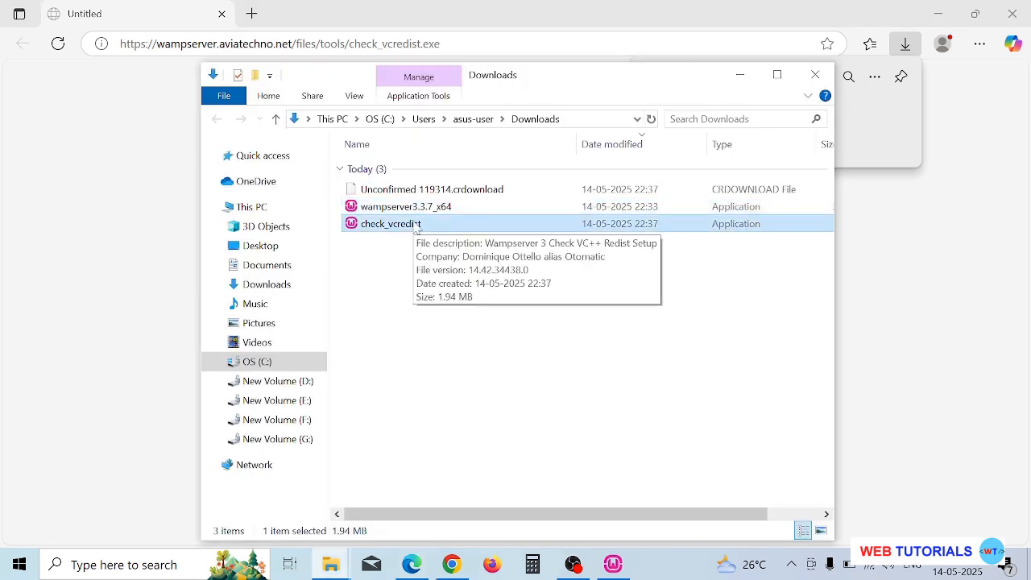
{"action": "double_click", "coordinate": [416, 226]}
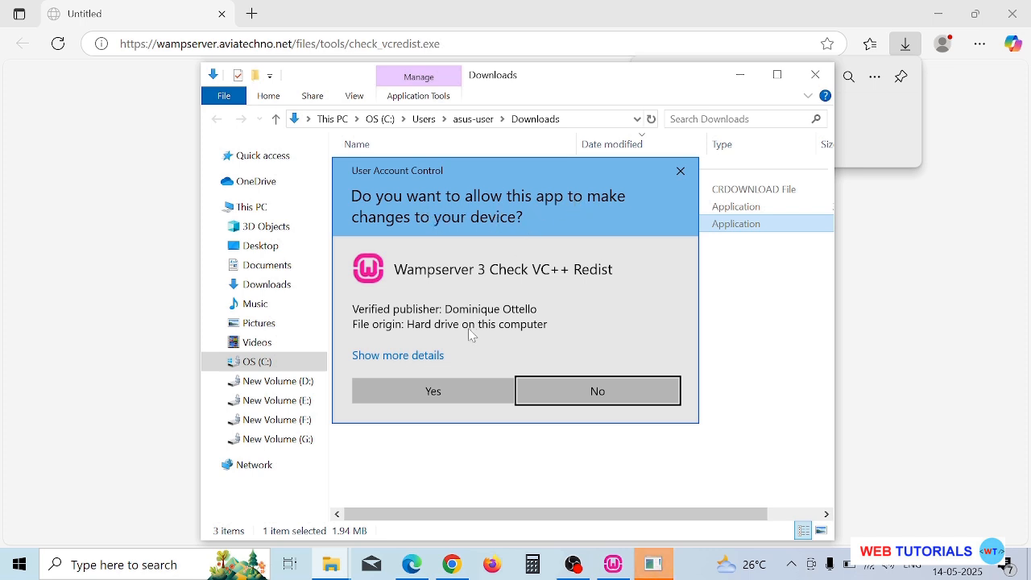
{"action": "left_click", "coordinate": [453, 390]}
{"action": "left_click", "coordinate": [556, 323]}
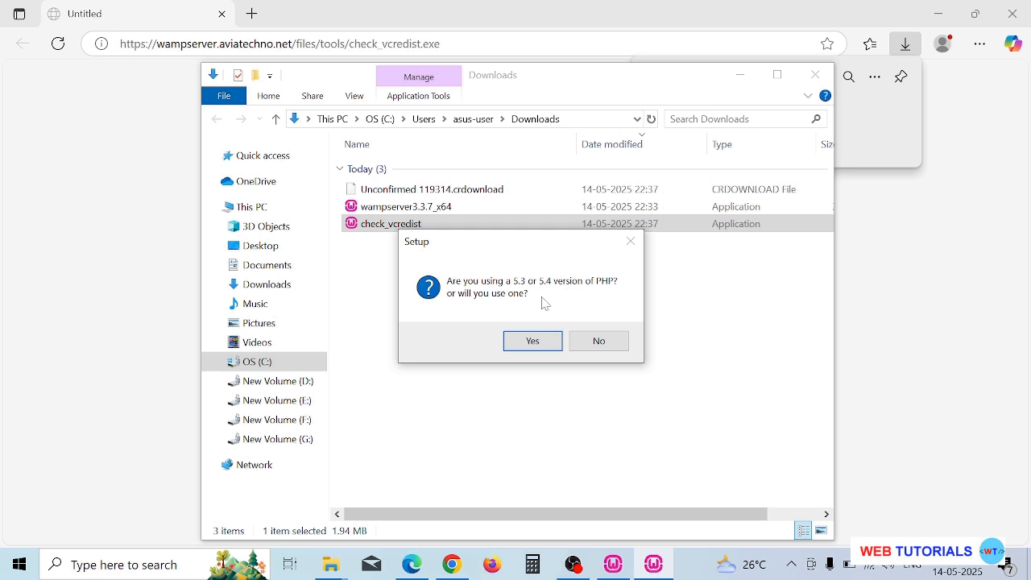
{"action": "left_click", "coordinate": [600, 342]}
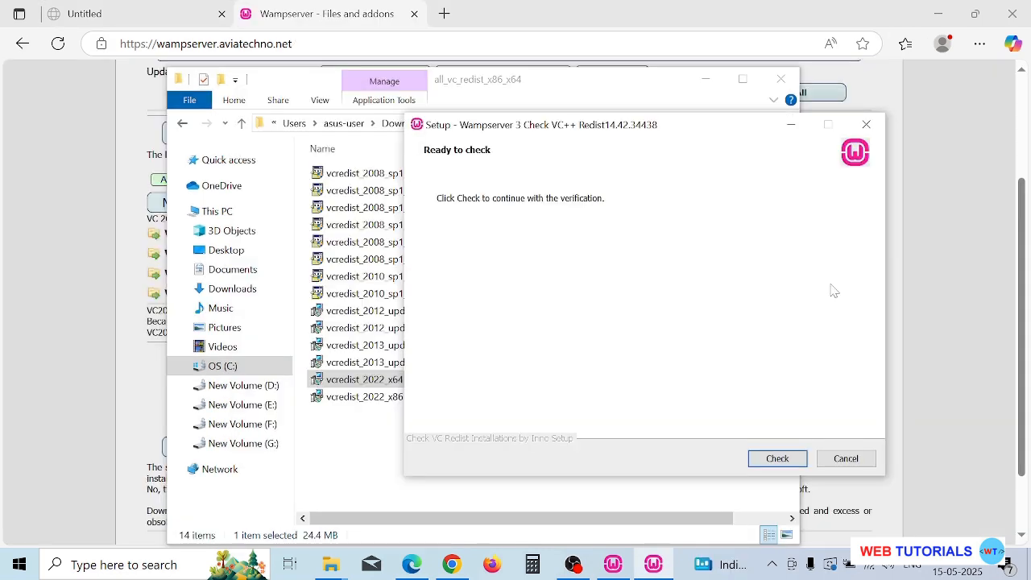
{"action": "left_click", "coordinate": [778, 458]}
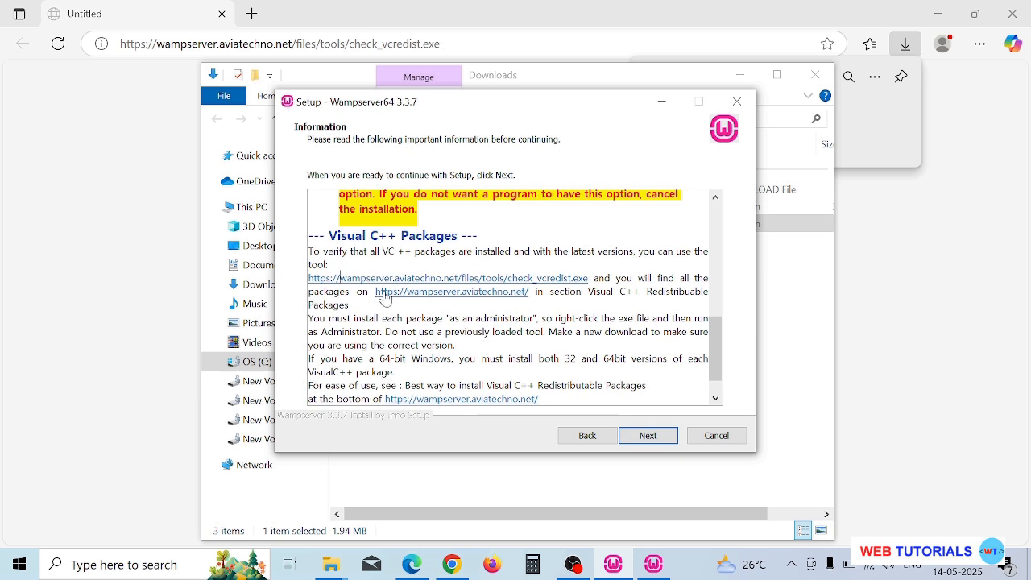
{"action": "left_click_drag", "start_coordinate": [375, 292], "coordinate": [528, 291]}
{"action": "key", "text": "ctrl+c"}
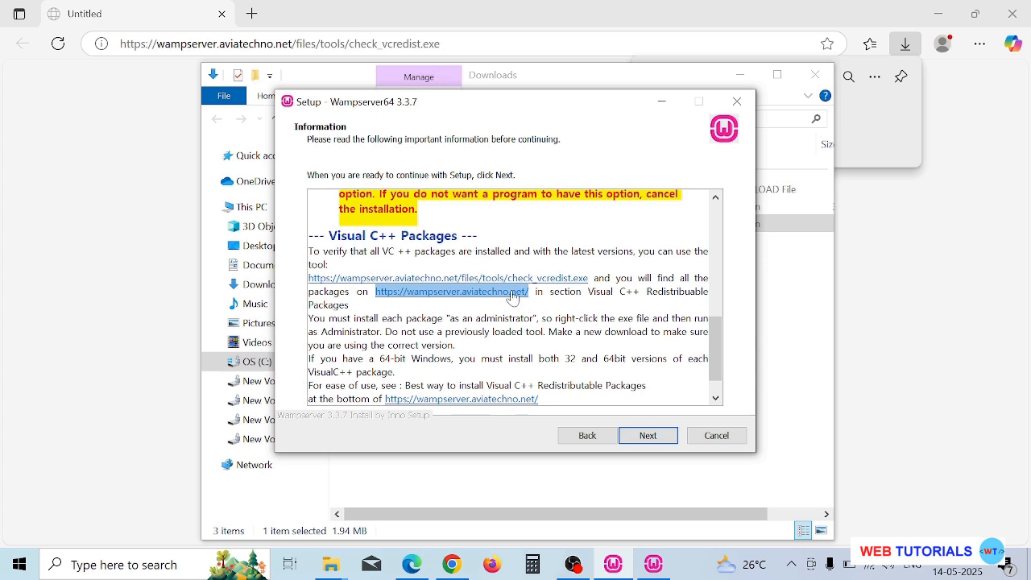
{"action": "left_click", "coordinate": [252, 14]}
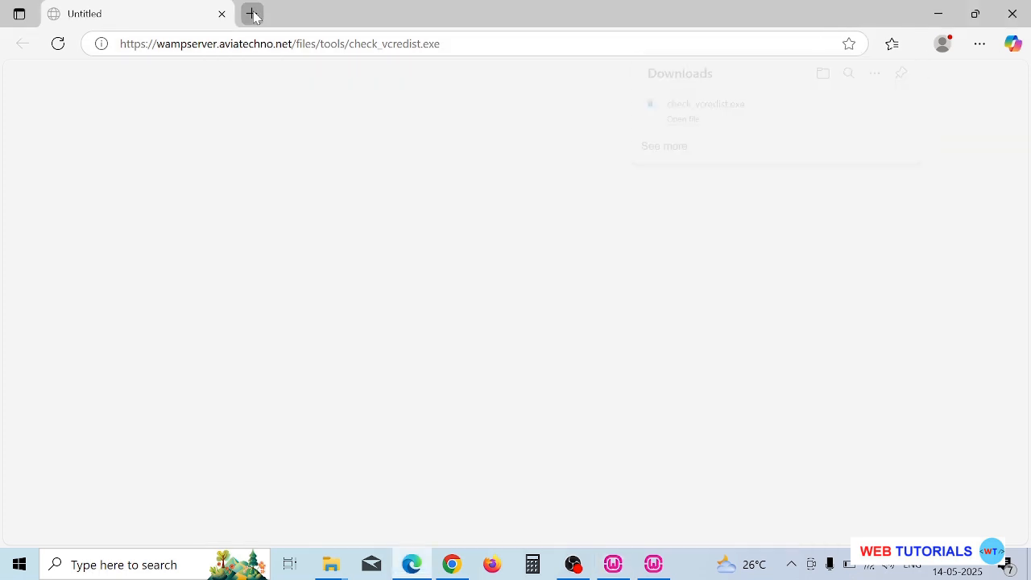
{"action": "key", "text": "ctrl+v"}
{"action": "key", "text": "Return"}
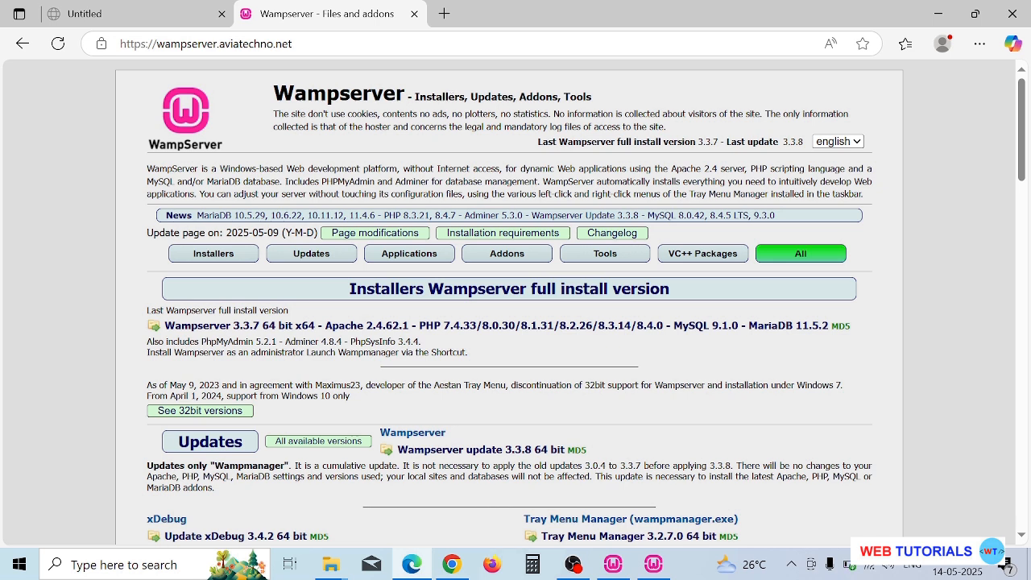
{"action": "left_click", "coordinate": [700, 254]}
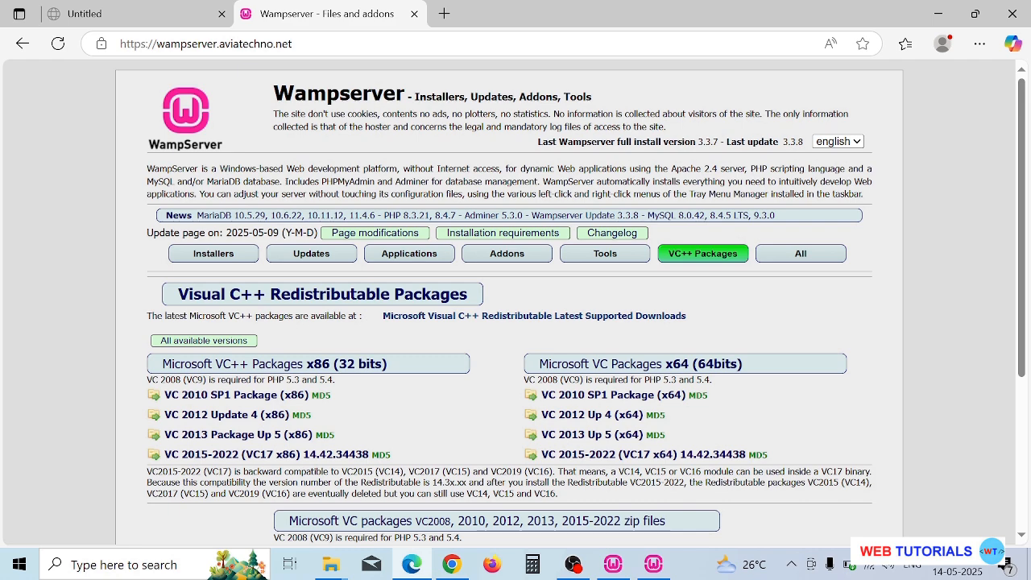
{"action": "scroll", "coordinate": [486, 456], "scroll_direction": "down", "scroll_amount": 1}
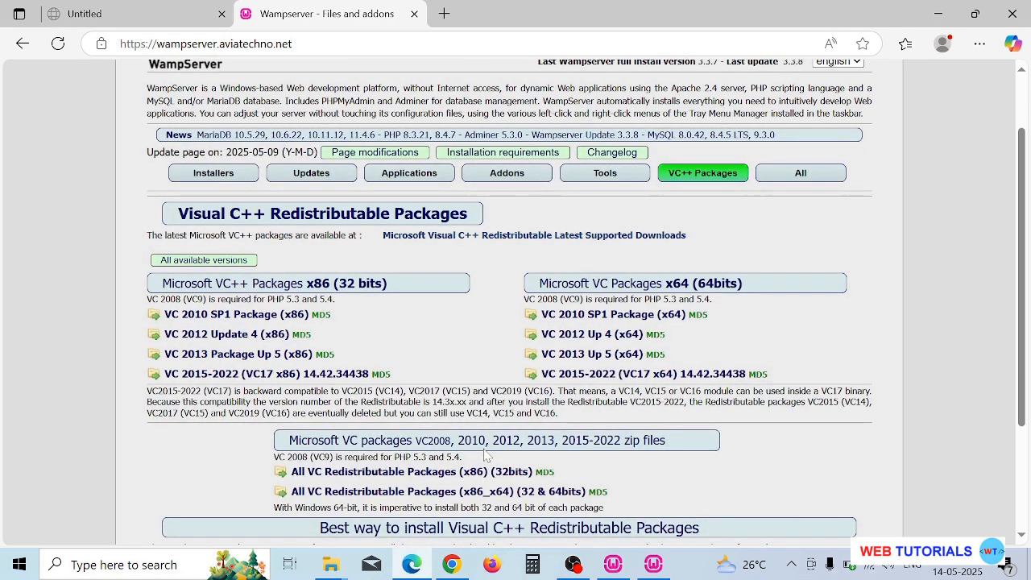
Step: Download the combined 32 & 64-bit VC redistributable packages zip, all_vc_redist_x86_x64.zip, and show it in its folder
{"action": "scroll", "coordinate": [486, 456], "scroll_direction": "down", "scroll_amount": 1}
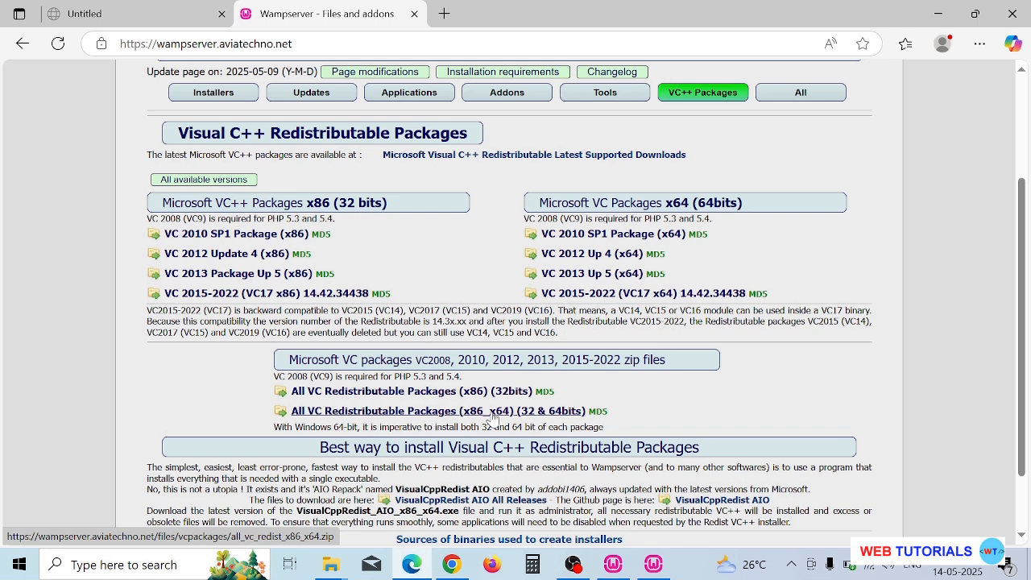
{"action": "left_click", "coordinate": [493, 419]}
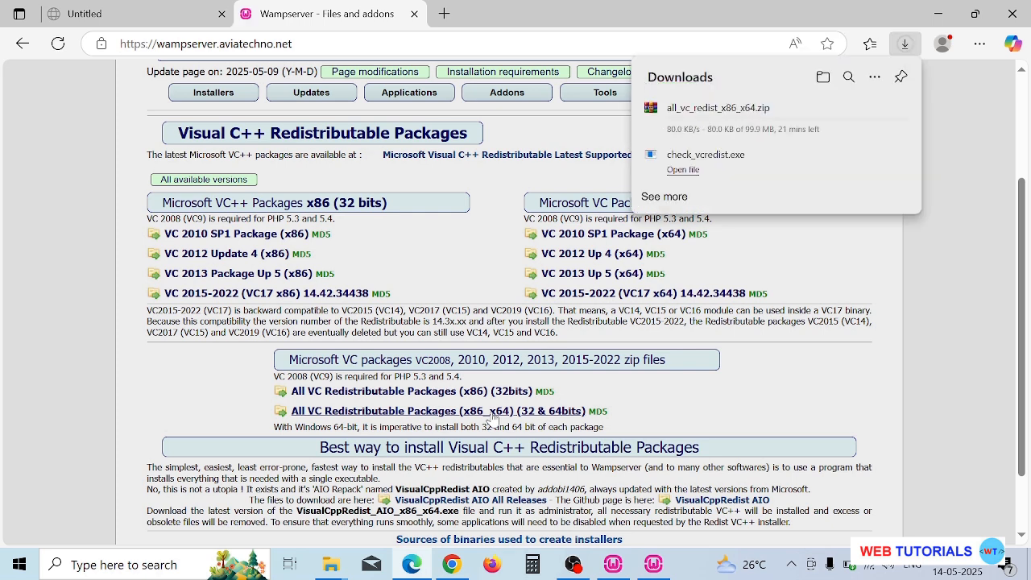
{"action": "mouse_move", "coordinate": [802, 127]}
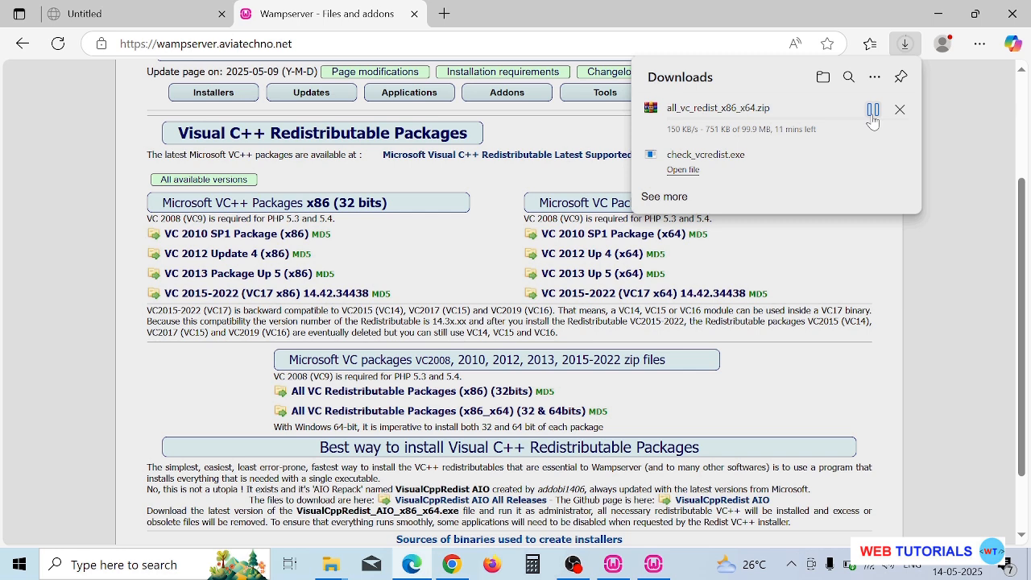
{"action": "left_click", "coordinate": [968, 121]}
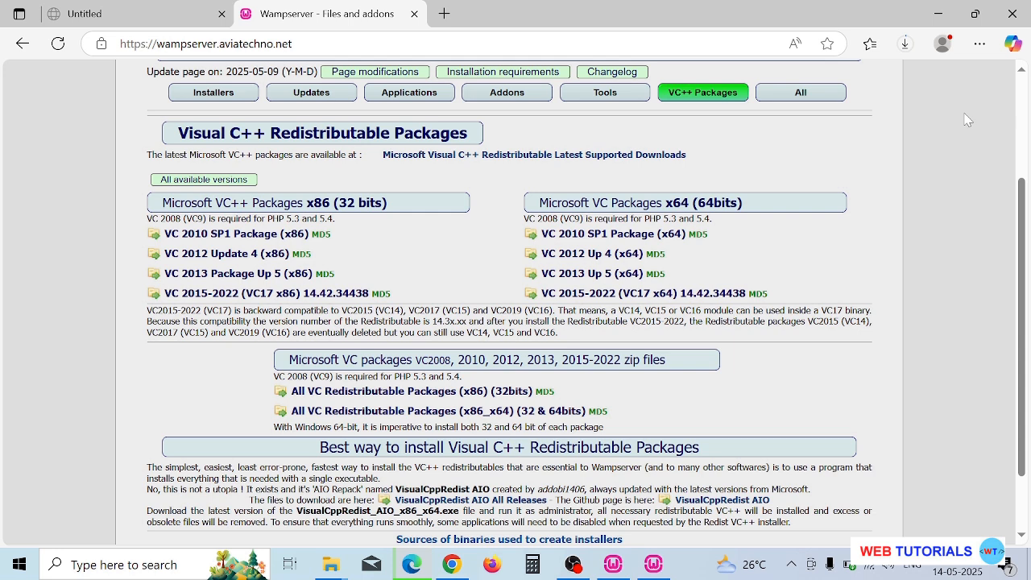
{"action": "left_click", "coordinate": [905, 44]}
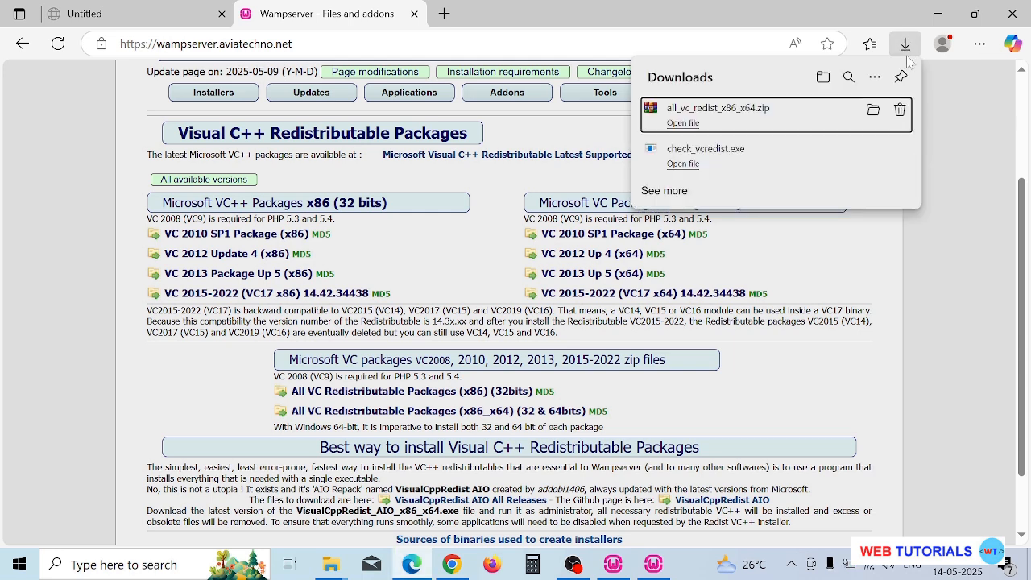
{"action": "left_click", "coordinate": [875, 112]}
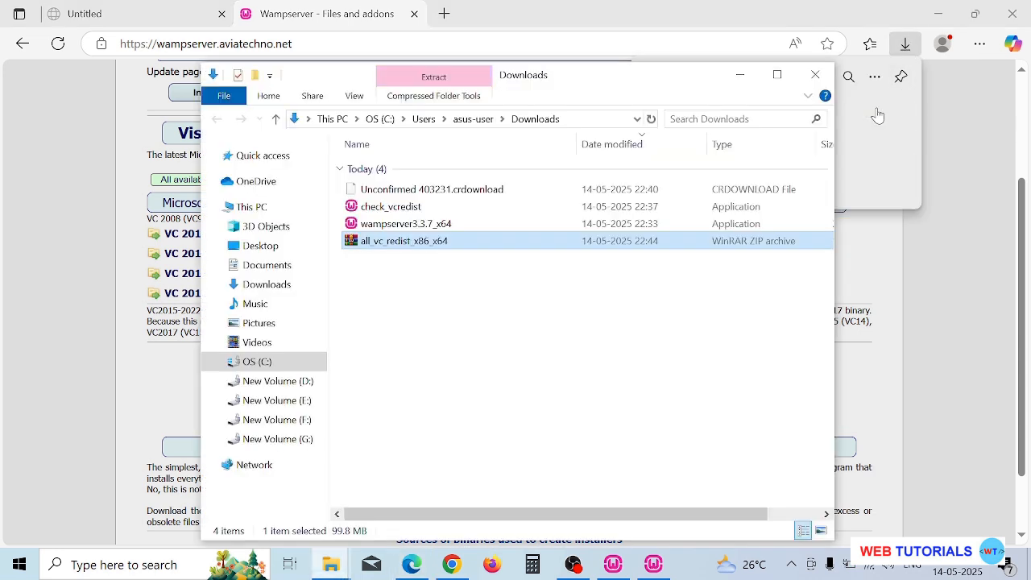
Step: Extract all_vc_redist_x86_x64.zip into its own folder, open that folder, and run the VC++ redistributable check
{"action": "right_click", "coordinate": [425, 250]}
{"action": "left_click", "coordinate": [439, 291]}
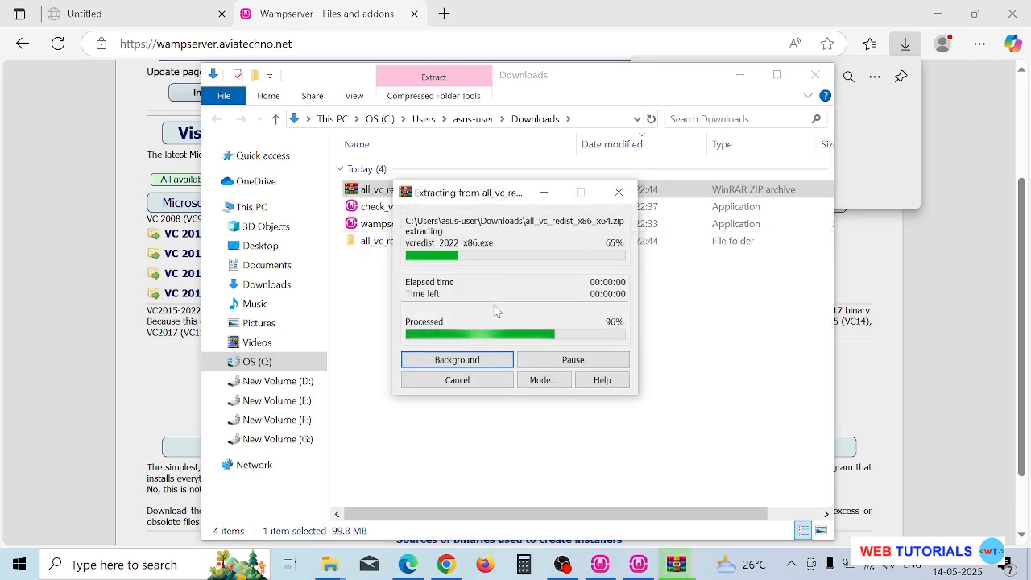
{"action": "double_click", "coordinate": [439, 241]}
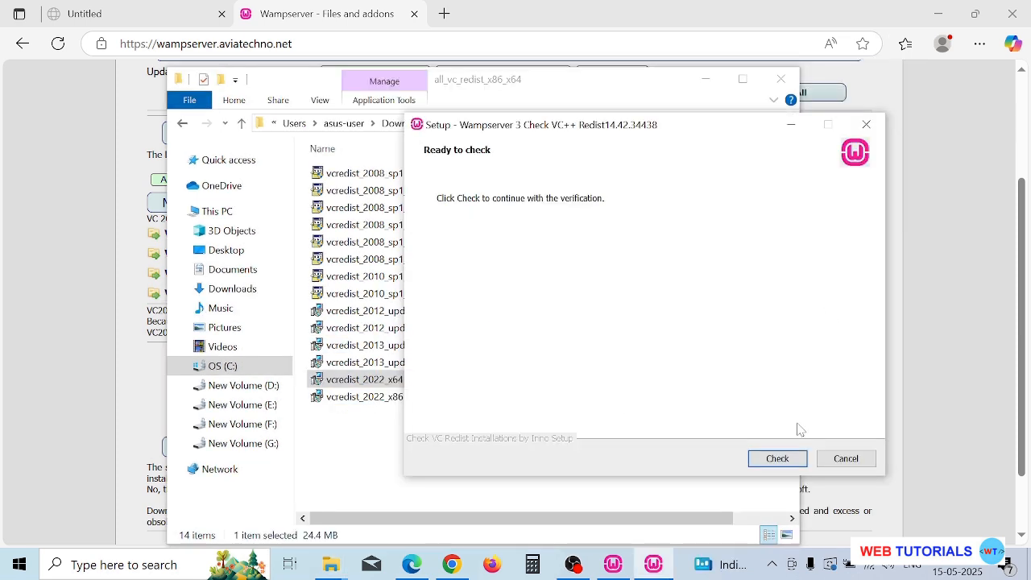
{"action": "left_click", "coordinate": [784, 459]}
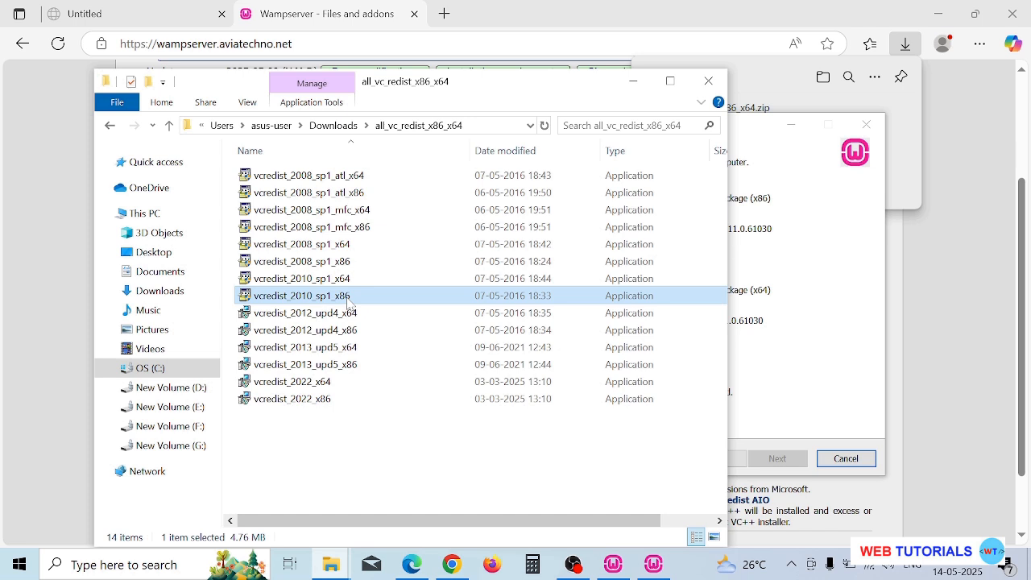
Step: Install the Visual C++ 2010 x86 redistributable from vcredist_2010_sp1_x86, allowing changes and accepting the license terms
{"action": "double_click", "coordinate": [348, 303]}
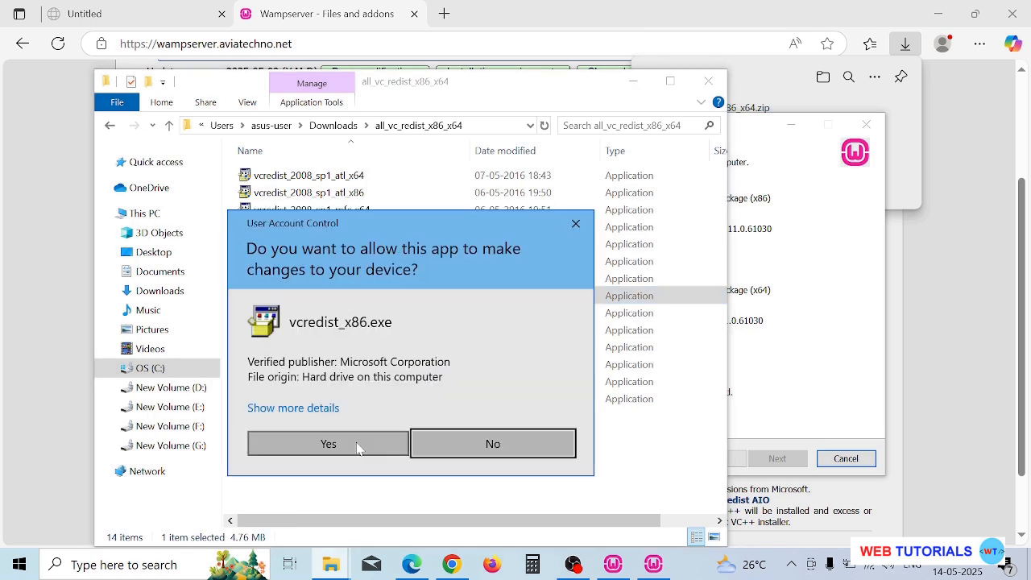
{"action": "left_click", "coordinate": [358, 444]}
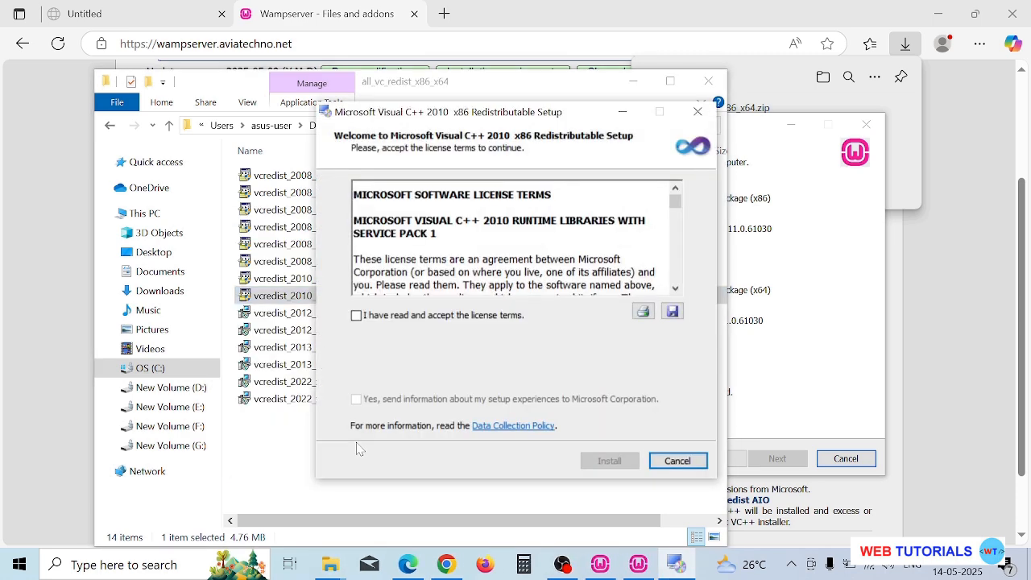
{"action": "left_click", "coordinate": [357, 316]}
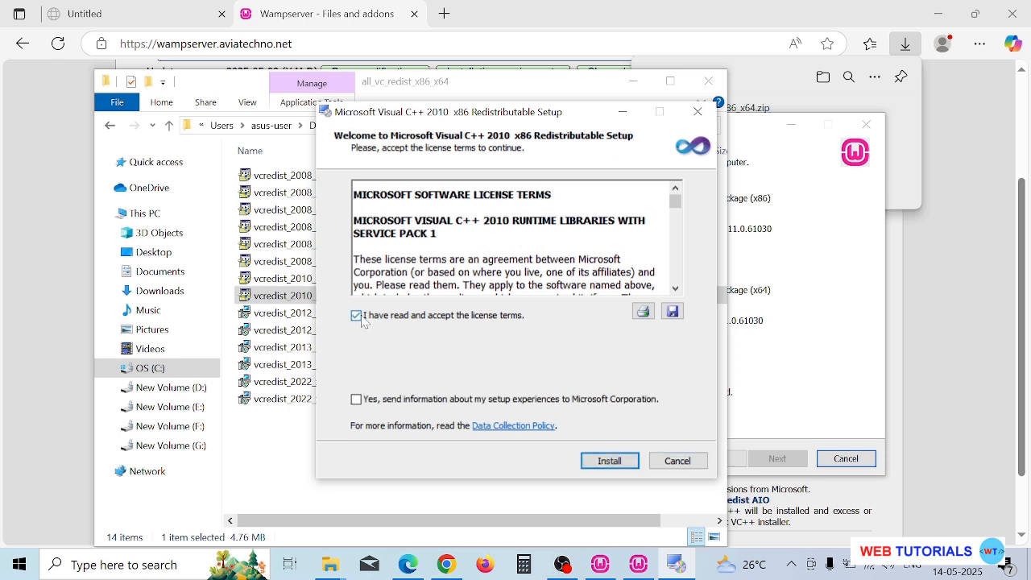
{"action": "left_click", "coordinate": [612, 463]}
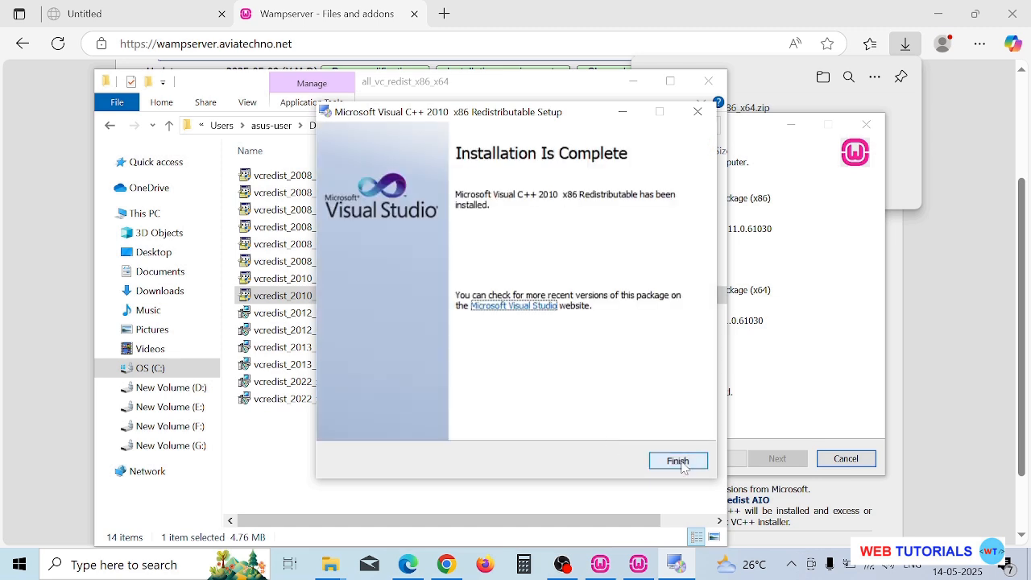
{"action": "left_click", "coordinate": [677, 461]}
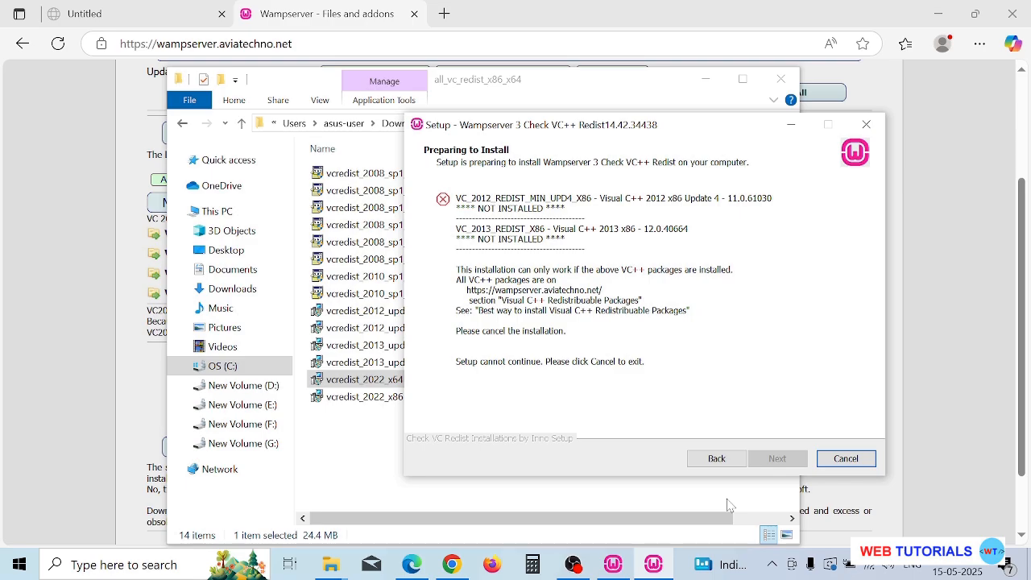
Step: Return to the VC++ Redist check's ready page, rerun the verification, and acknowledge its result
{"action": "left_click", "coordinate": [716, 458]}
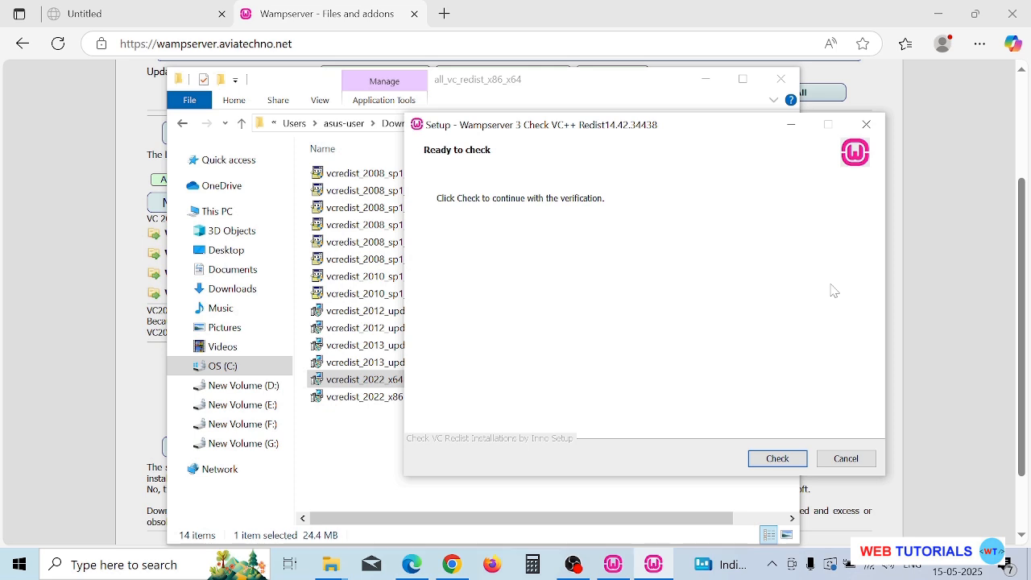
{"action": "left_click", "coordinate": [776, 458]}
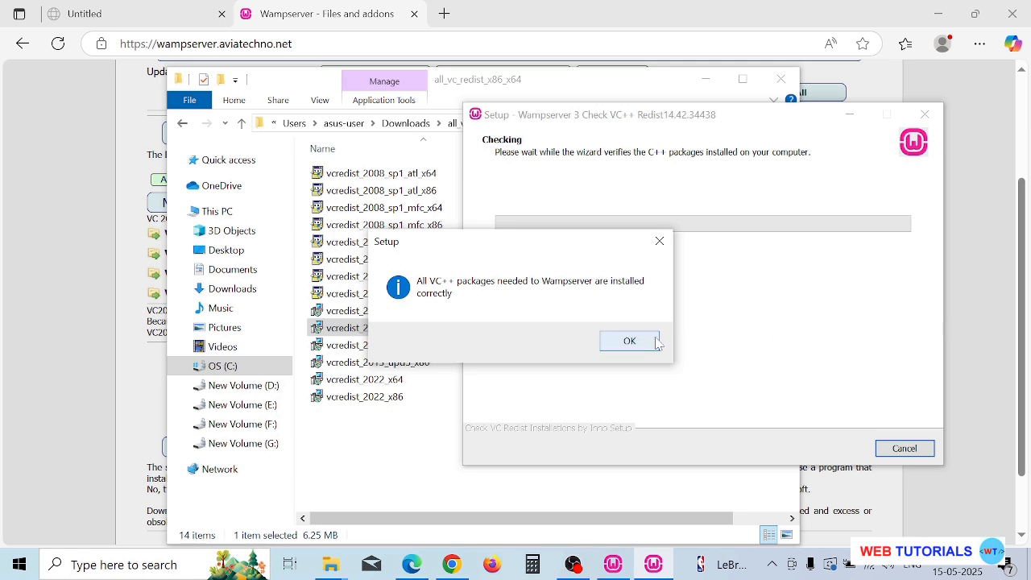
{"action": "left_click", "coordinate": [629, 341]}
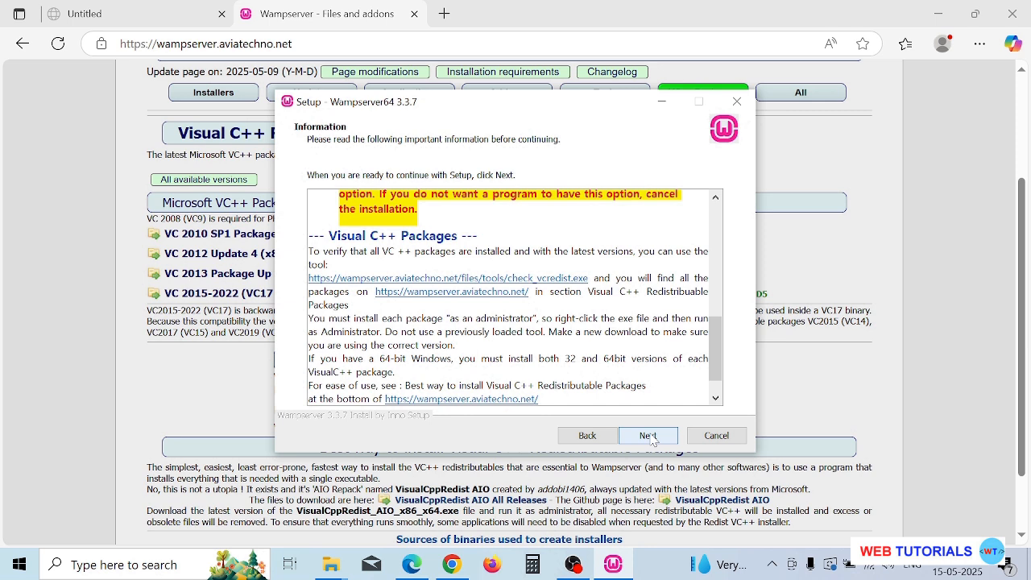
Step: Install Wampserver64 into c:\wamp64 and choose chrome from C:\Program Files\Google\Chrome\Application as its browser
{"action": "left_click", "coordinate": [648, 435]}
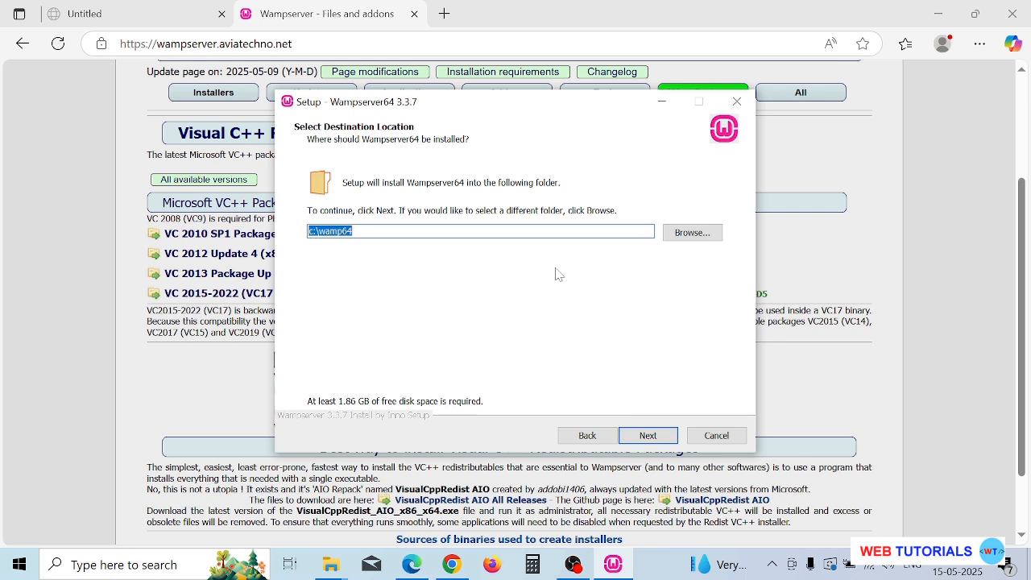
{"action": "left_click", "coordinate": [647, 436]}
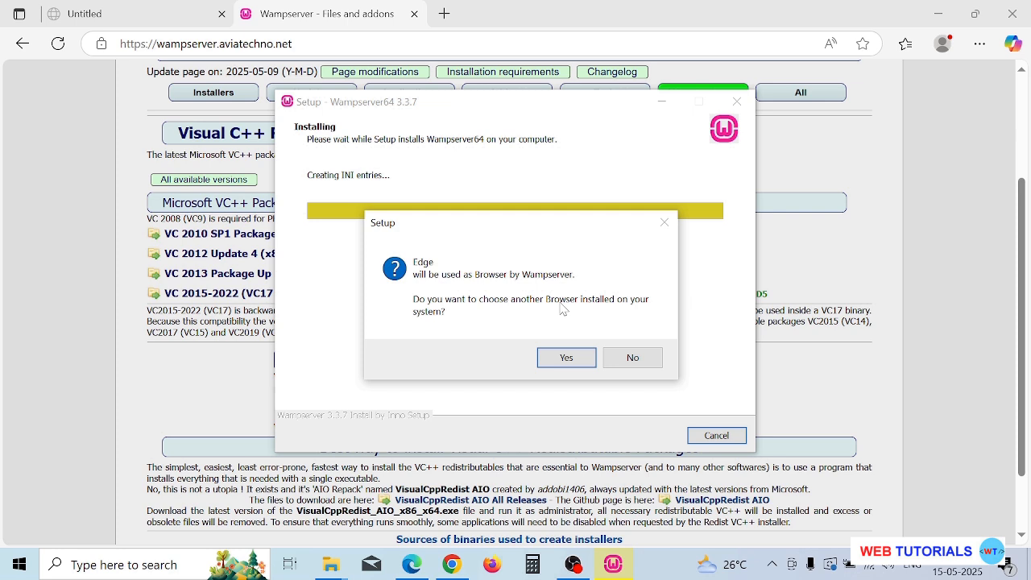
{"action": "left_click", "coordinate": [567, 359]}
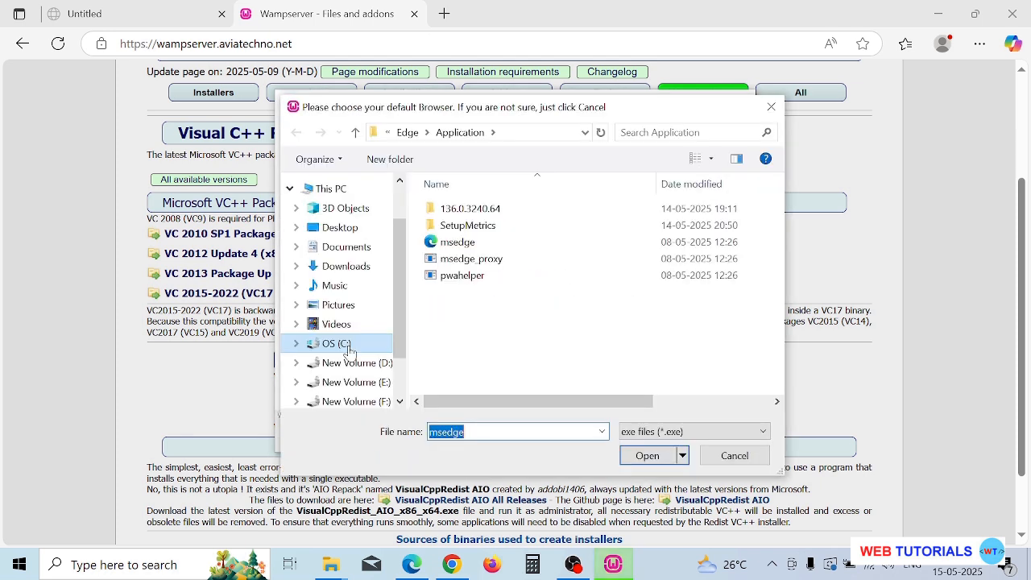
{"action": "left_click", "coordinate": [349, 346]}
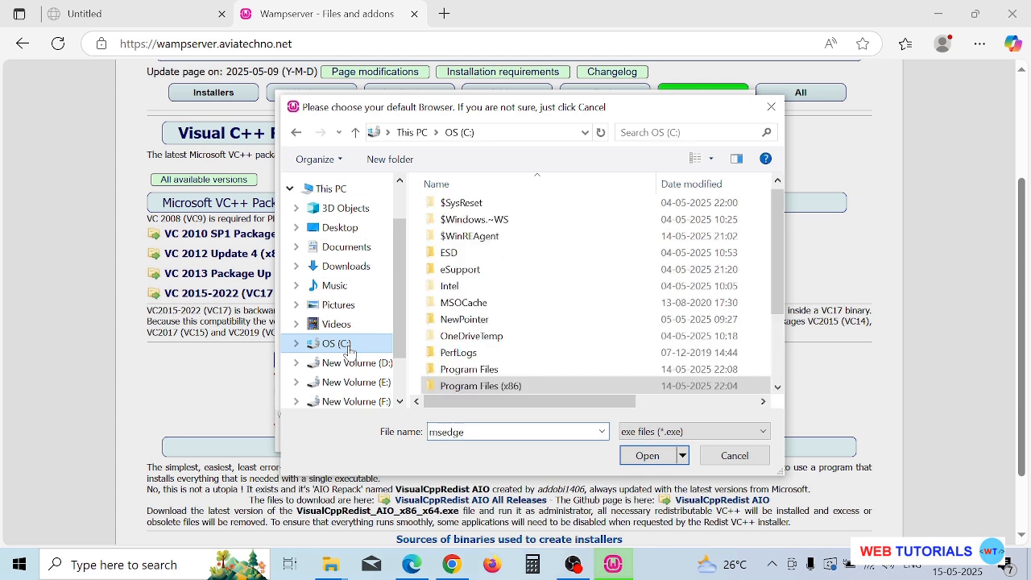
{"action": "double_click", "coordinate": [510, 369]}
{"action": "double_click", "coordinate": [495, 258]}
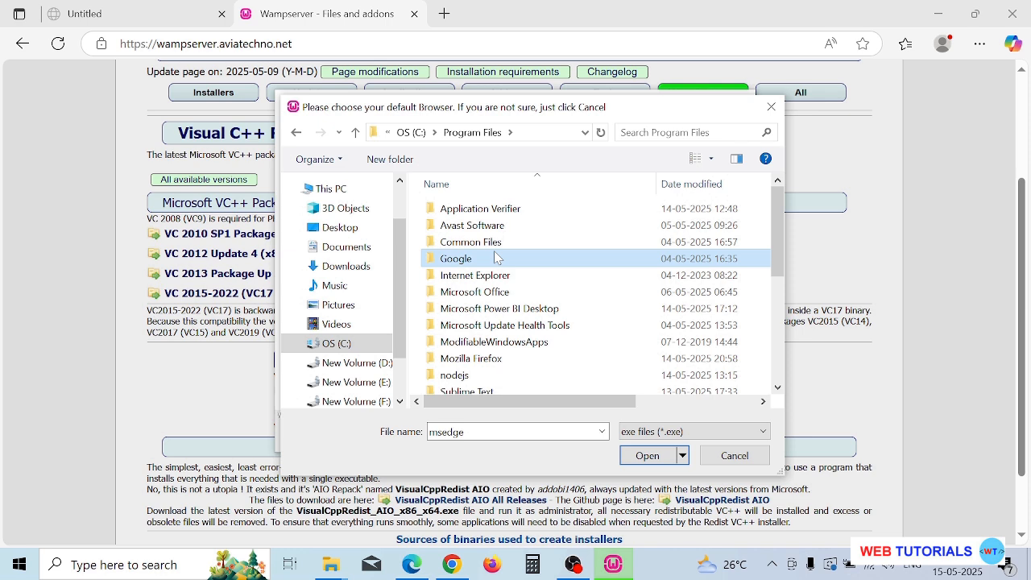
{"action": "double_click", "coordinate": [479, 219]}
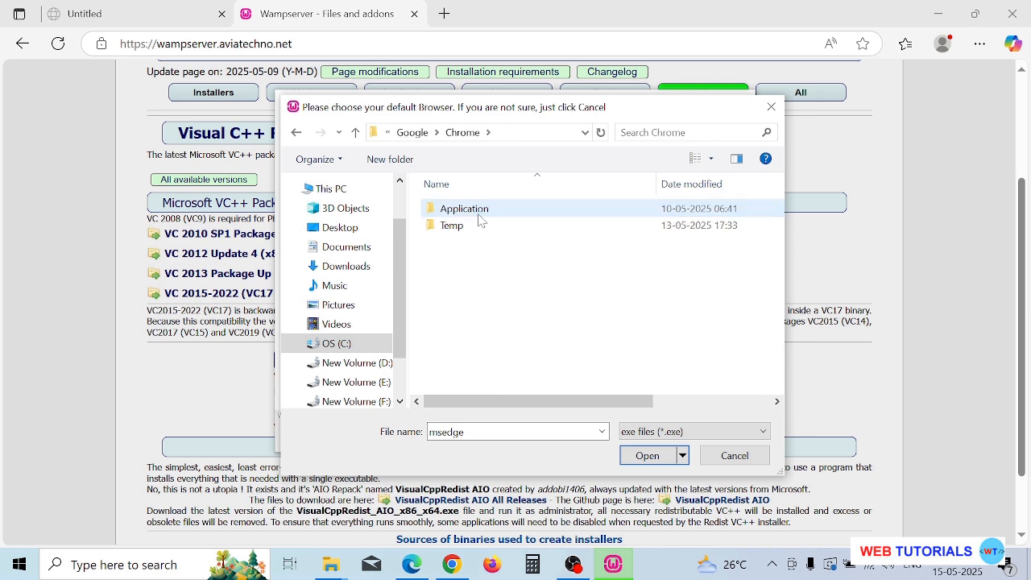
{"action": "double_click", "coordinate": [475, 211]}
{"action": "left_click", "coordinate": [467, 244]}
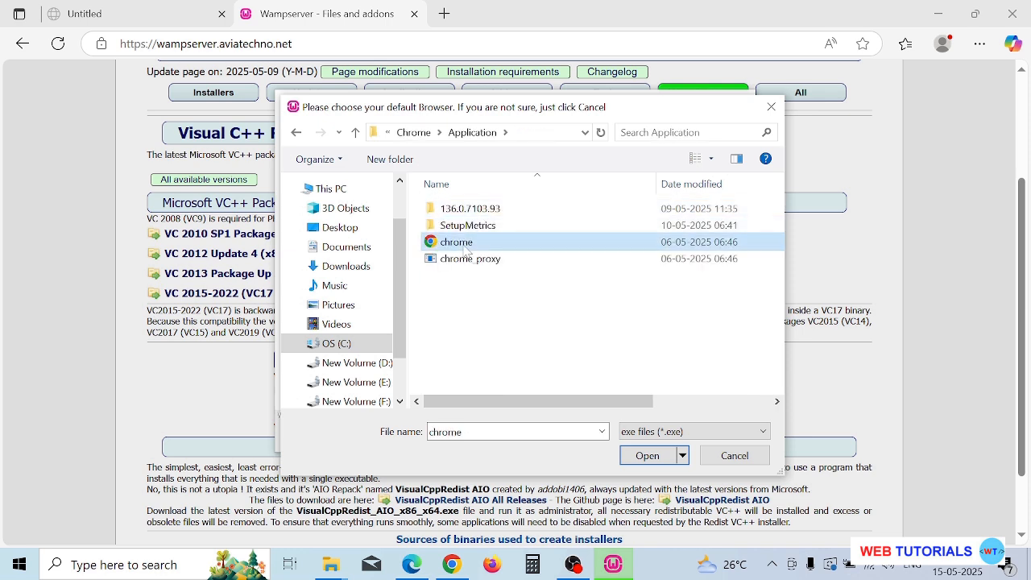
{"action": "left_click", "coordinate": [646, 456]}
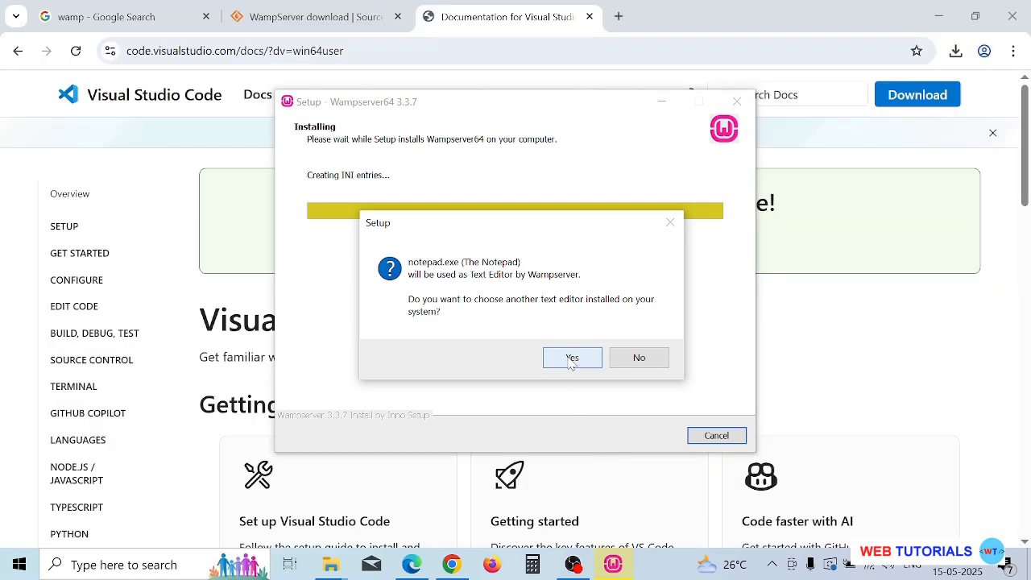
Step: Choose another text editor for Wampserver, selecting Code from the D: drive's ProgramFiles\vscode\Microsoft VS Code folder
{"action": "left_click", "coordinate": [571, 358]}
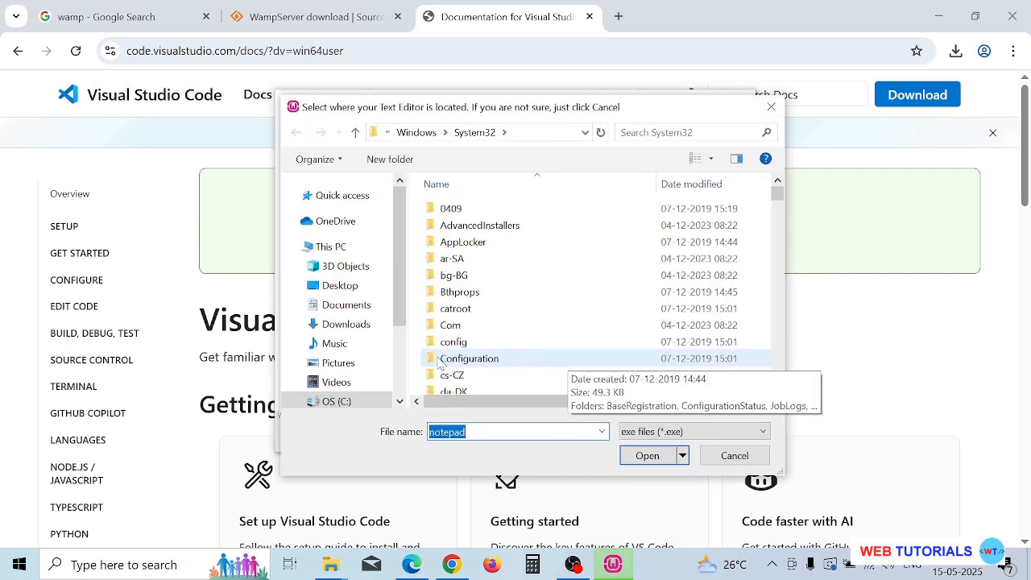
{"action": "scroll", "coordinate": [352, 315], "scroll_direction": "down", "scroll_amount": 1}
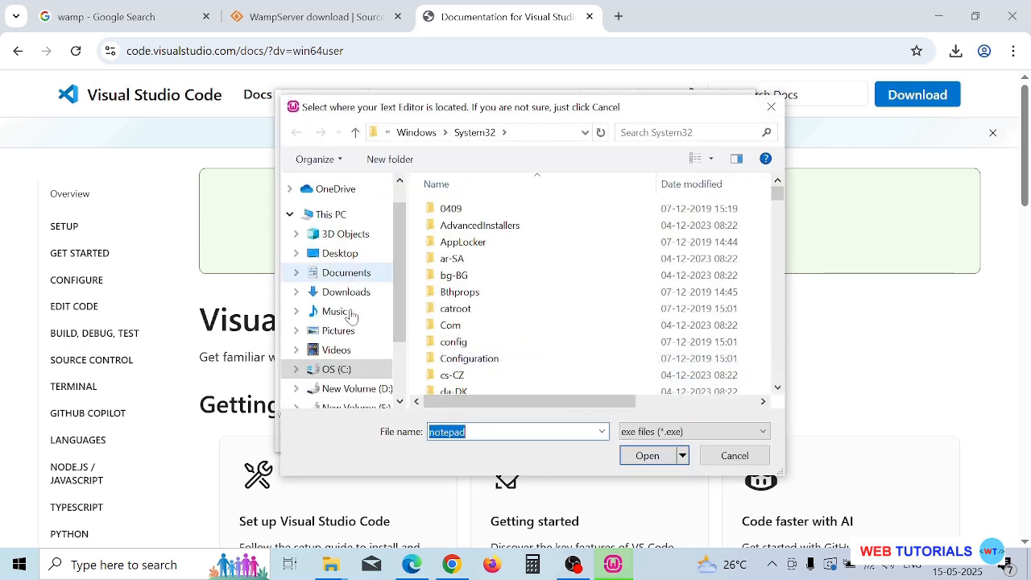
{"action": "scroll", "coordinate": [349, 338], "scroll_direction": "up", "scroll_amount": 1}
{"action": "scroll", "coordinate": [371, 339], "scroll_direction": "down", "scroll_amount": 2}
{"action": "left_click", "coordinate": [357, 362]}
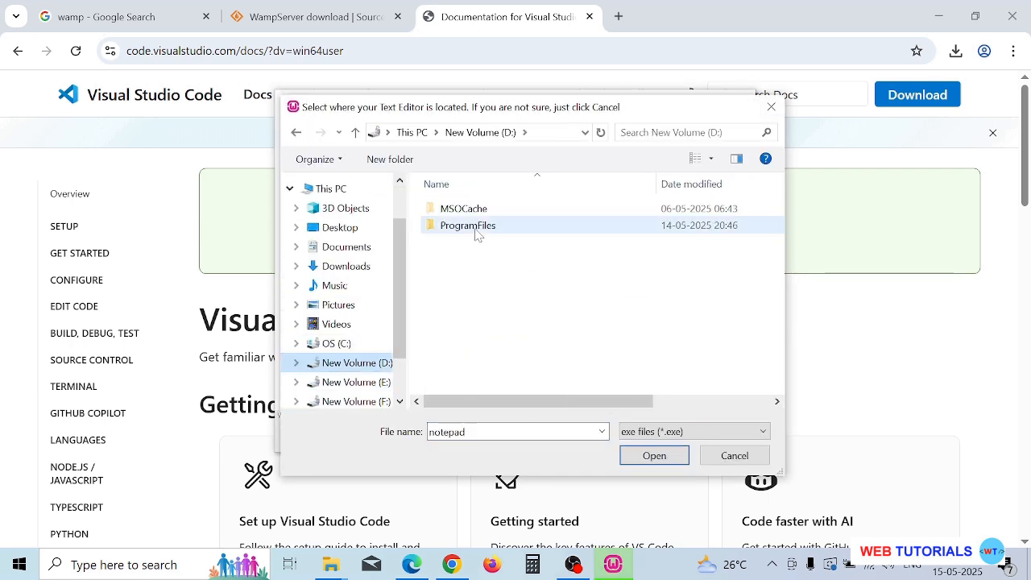
{"action": "double_click", "coordinate": [476, 230]}
{"action": "double_click", "coordinate": [454, 275]}
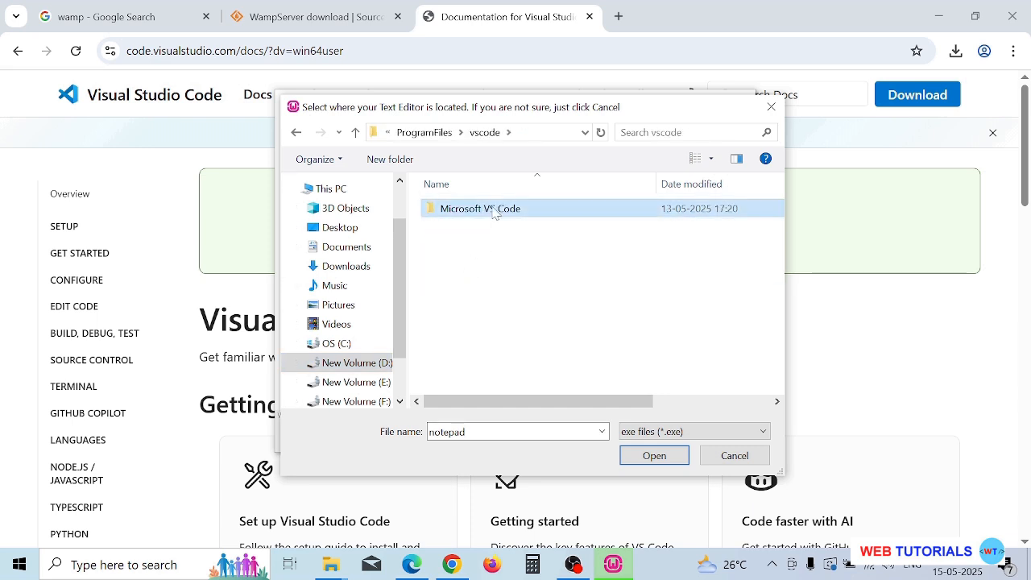
{"action": "double_click", "coordinate": [495, 208]}
{"action": "left_click", "coordinate": [451, 291]}
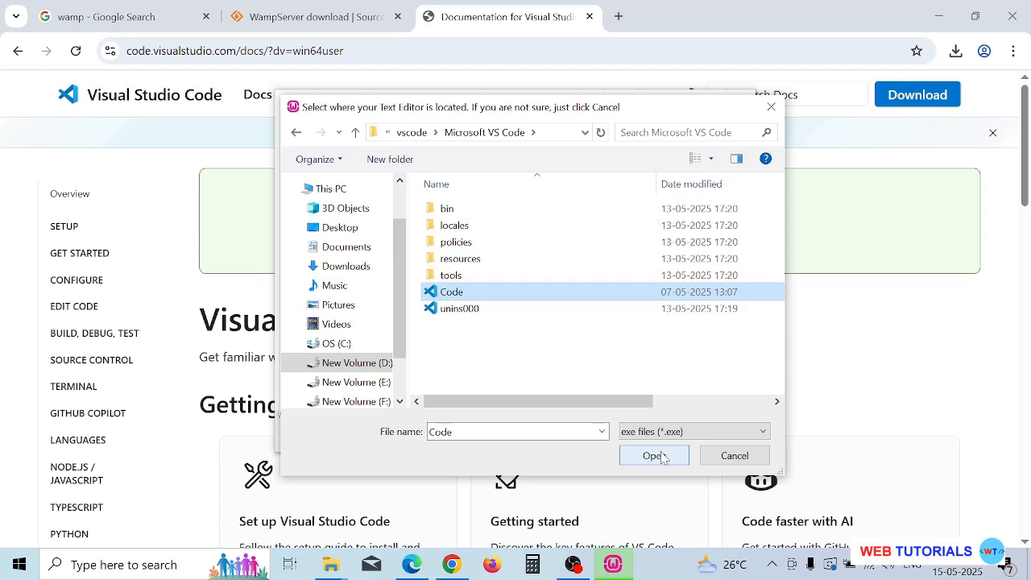
{"action": "left_click", "coordinate": [658, 456]}
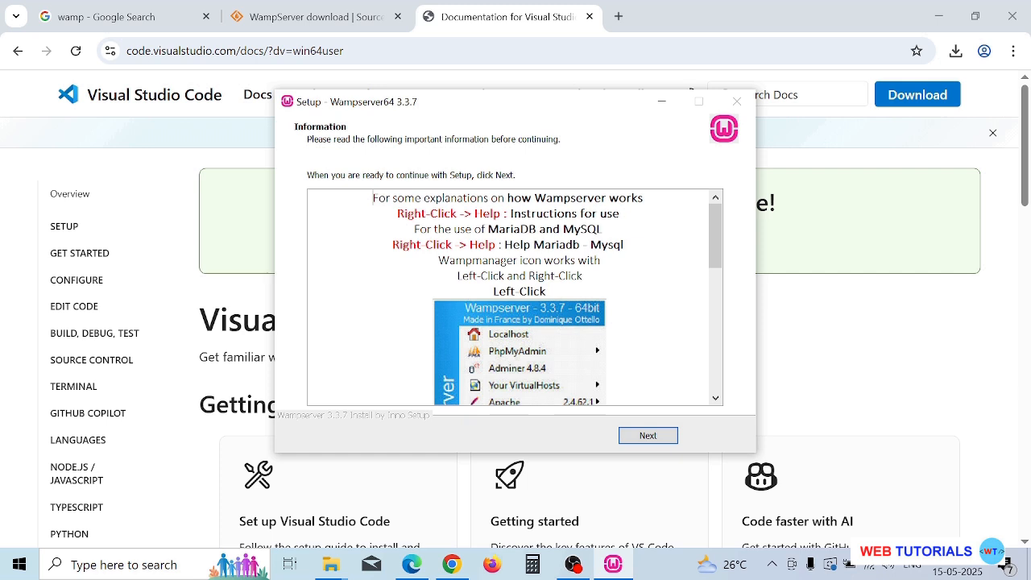
Step: Look through the Wampserver usage information and finish the Wampserver64 setup wizard
{"action": "scroll", "coordinate": [515, 297], "scroll_direction": "down", "scroll_amount": 4}
{"action": "scroll", "coordinate": [515, 298], "scroll_direction": "up", "scroll_amount": 2}
{"action": "left_click", "coordinate": [657, 442]}
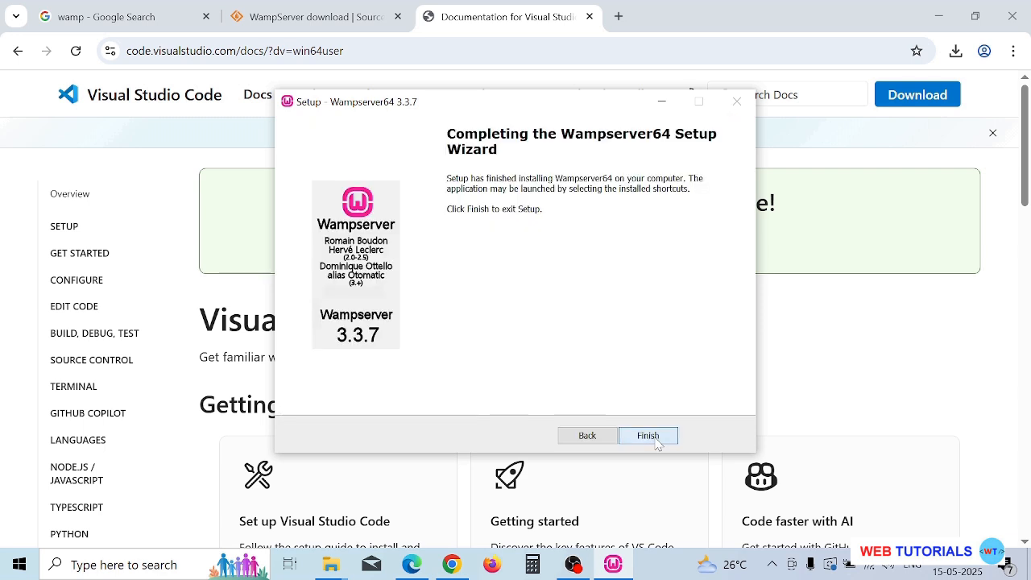
{"action": "left_click", "coordinate": [649, 436]}
{"action": "left_click", "coordinate": [650, 436]}
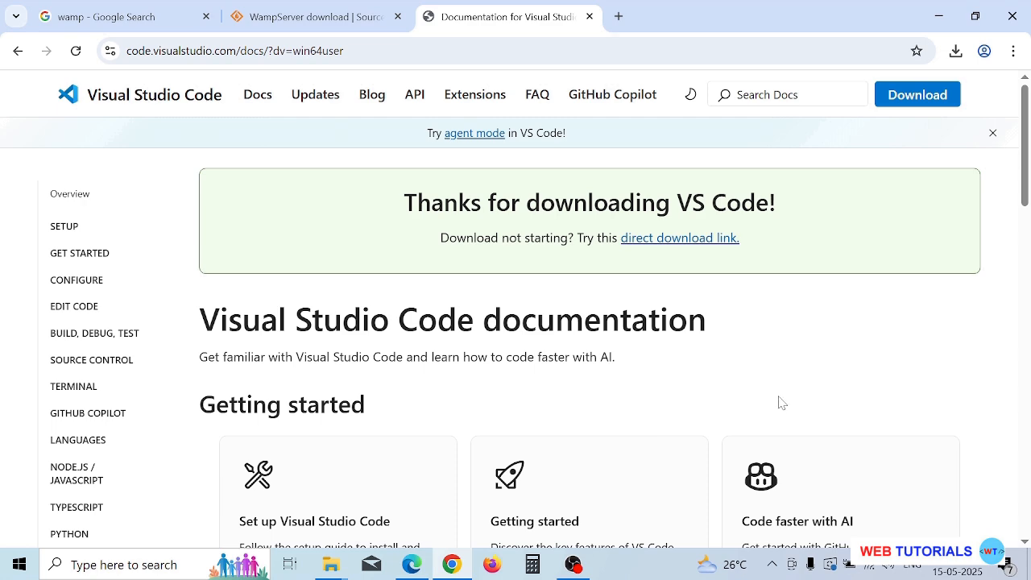
Step: Minimize the browser, search Windows for wamp, launch Wampserver64, and allow it to make changes to the device
{"action": "left_click", "coordinate": [947, 11]}
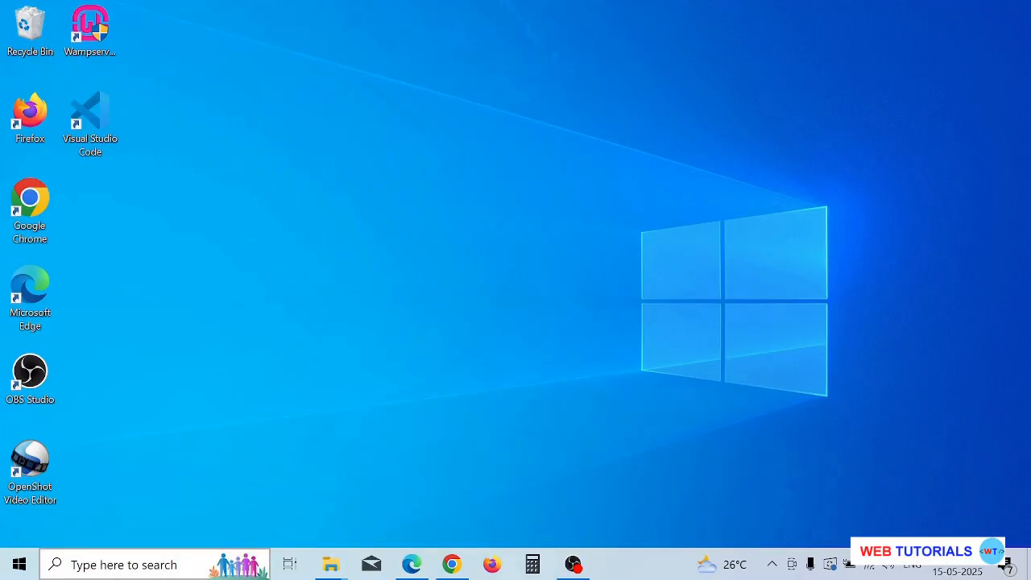
{"action": "left_click", "coordinate": [135, 564]}
{"action": "type", "text": "wa"}
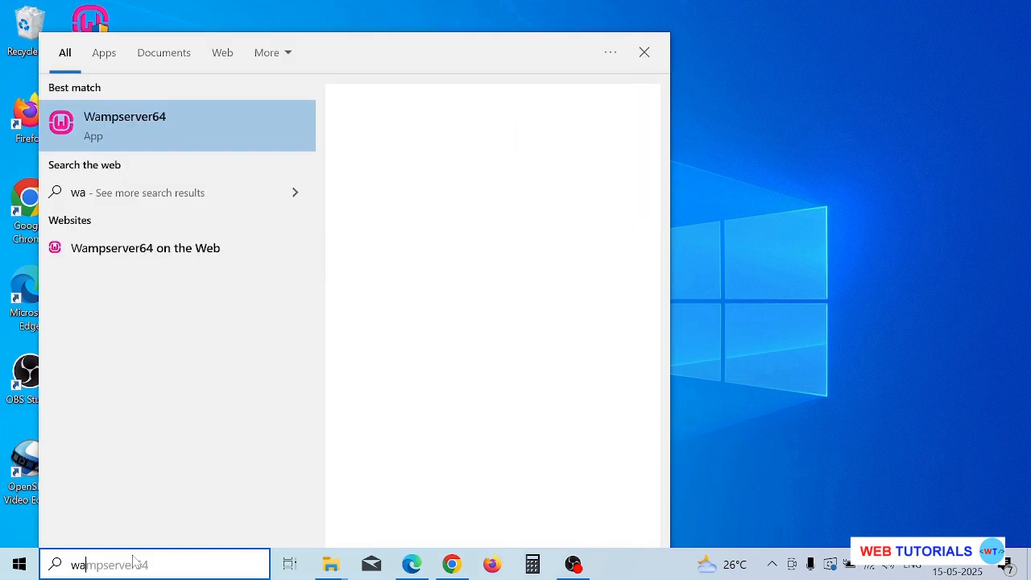
{"action": "type", "text": "mp"}
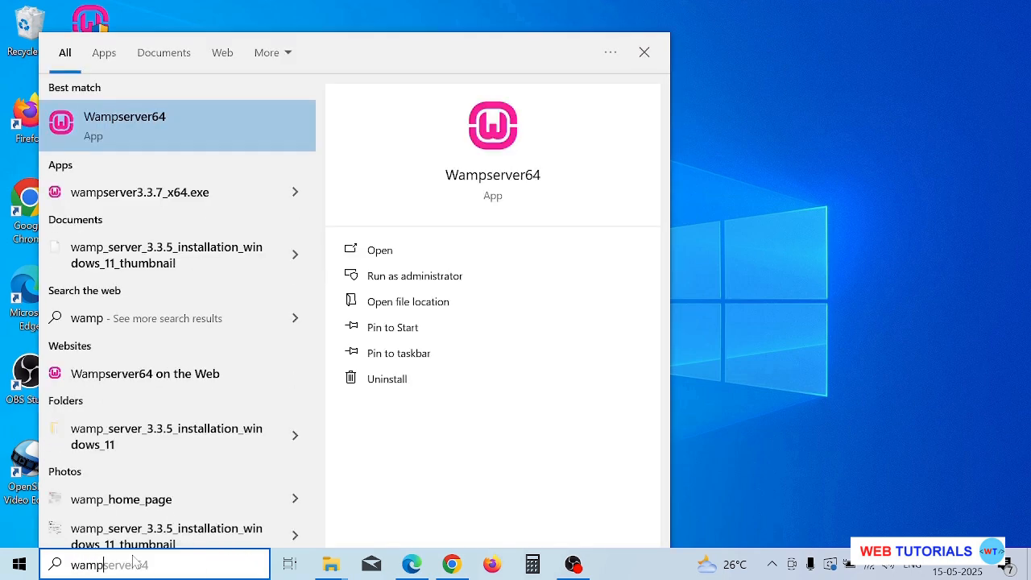
{"action": "left_click", "coordinate": [127, 123]}
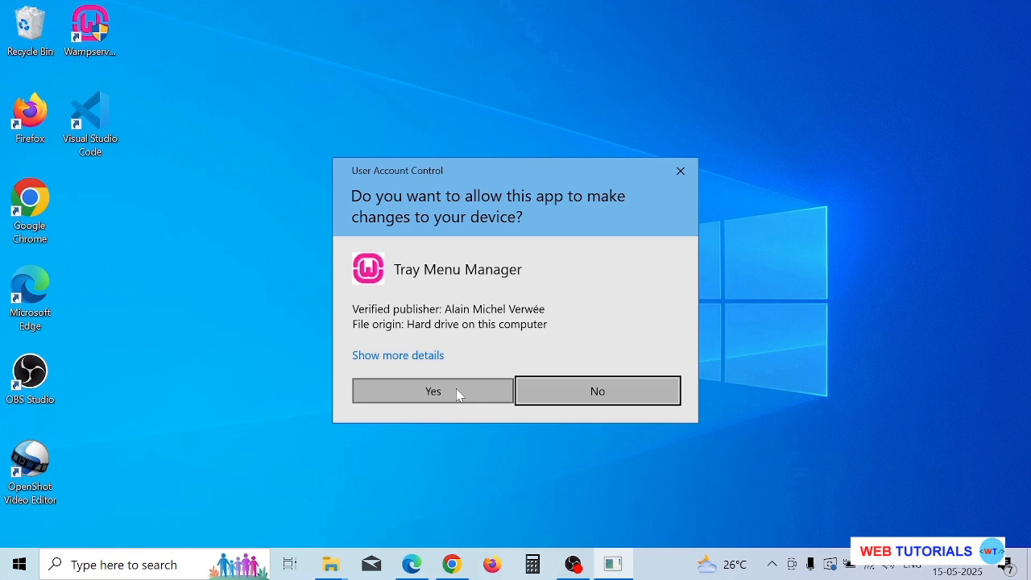
{"action": "left_click", "coordinate": [456, 390]}
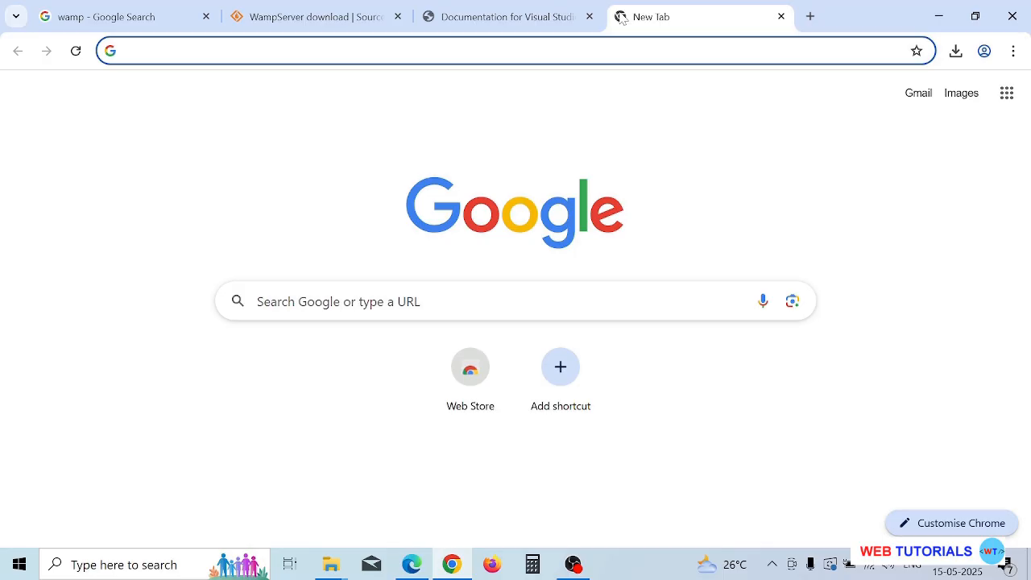
Step: Switch to Google Chrome and load localhost in a new tab to check the Wampserver home page
{"action": "type", "text": "l"}
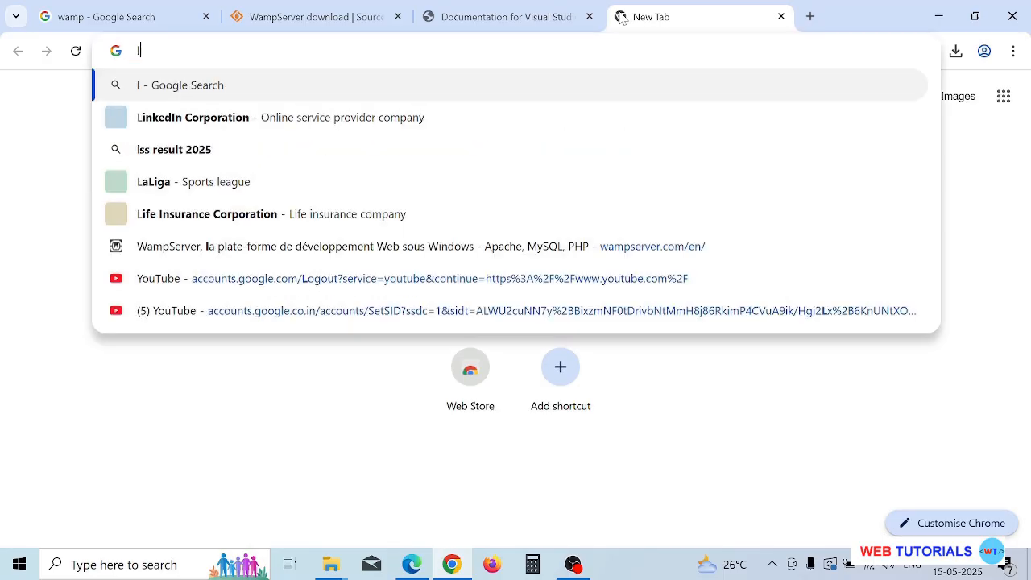
{"action": "type", "text": "ocal"}
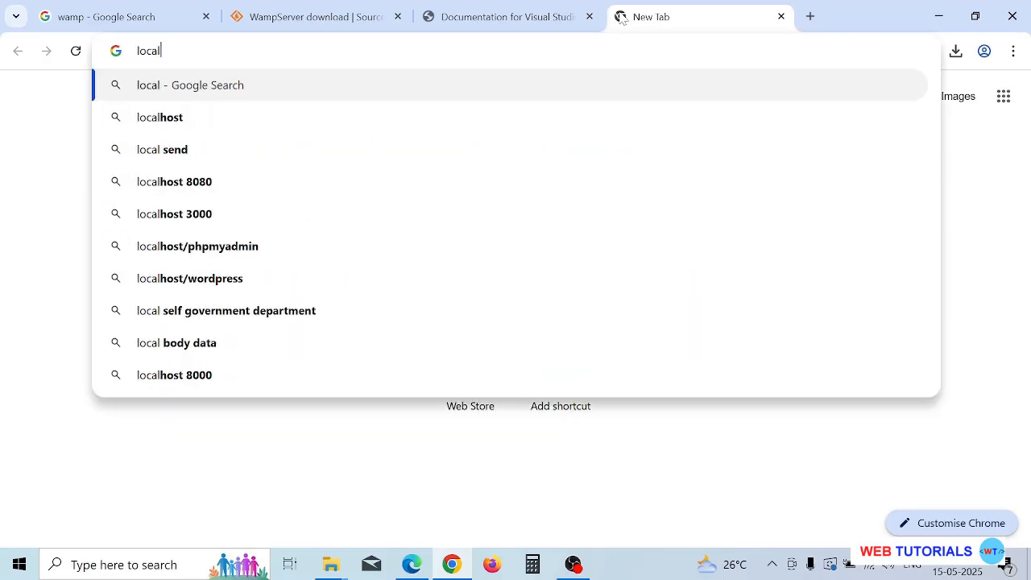
{"action": "type", "text": "host"}
{"action": "key", "text": "Return"}
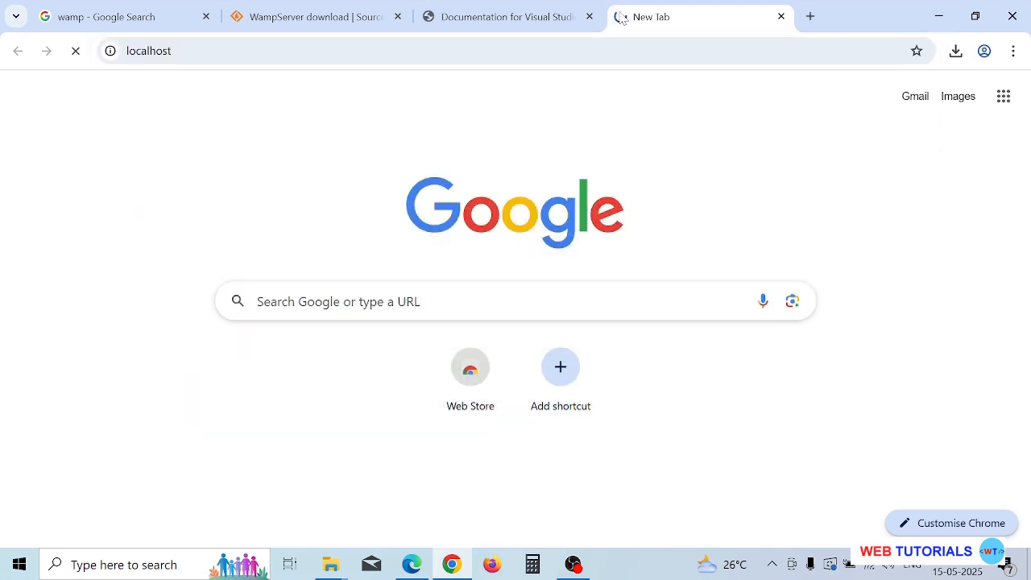